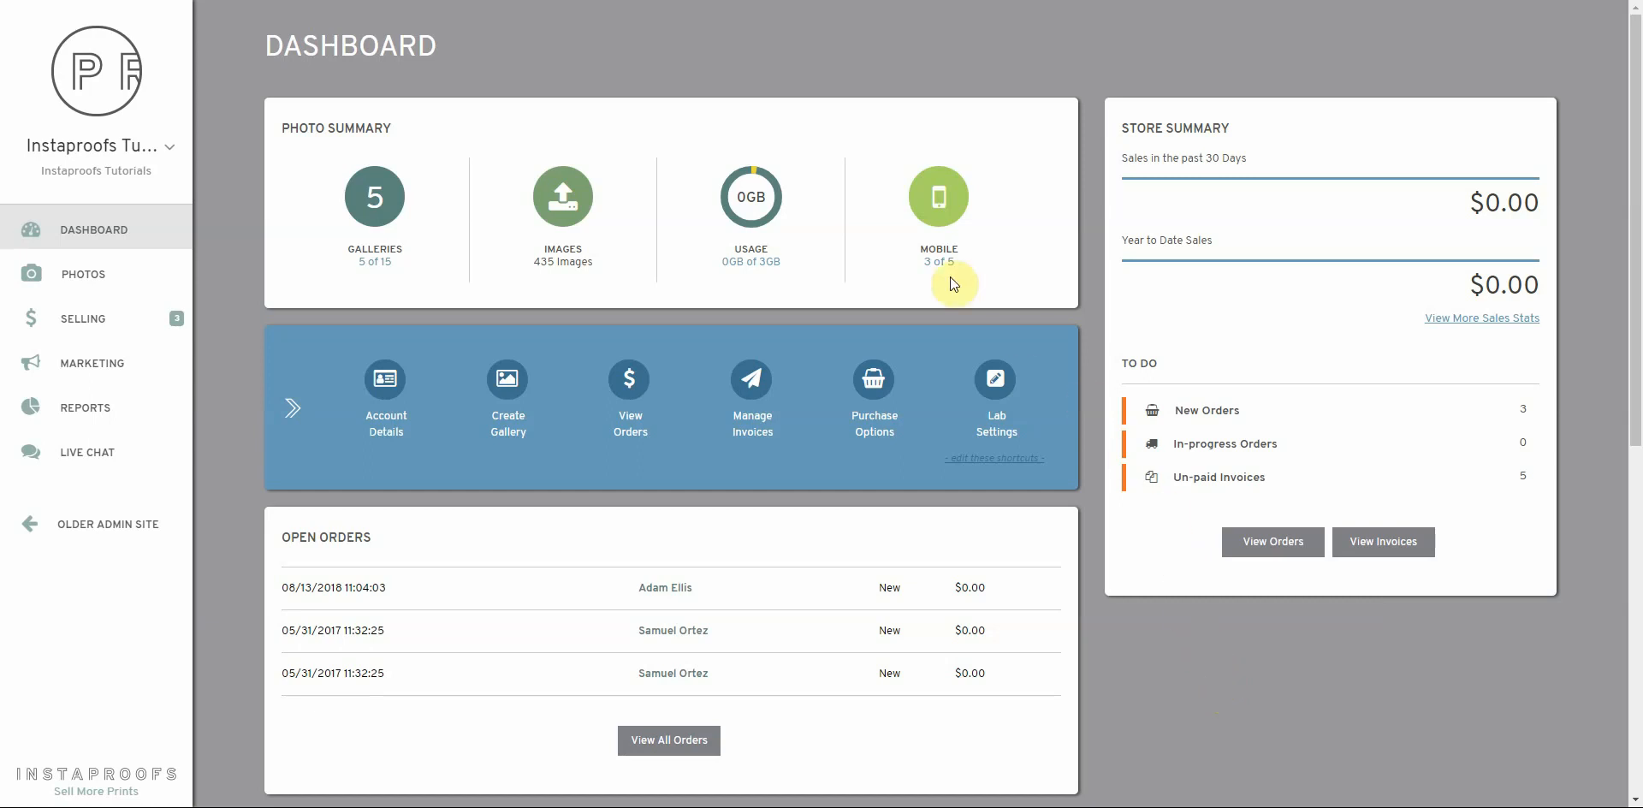
- Open the email templates page in the marketing section
left_click(81, 365)
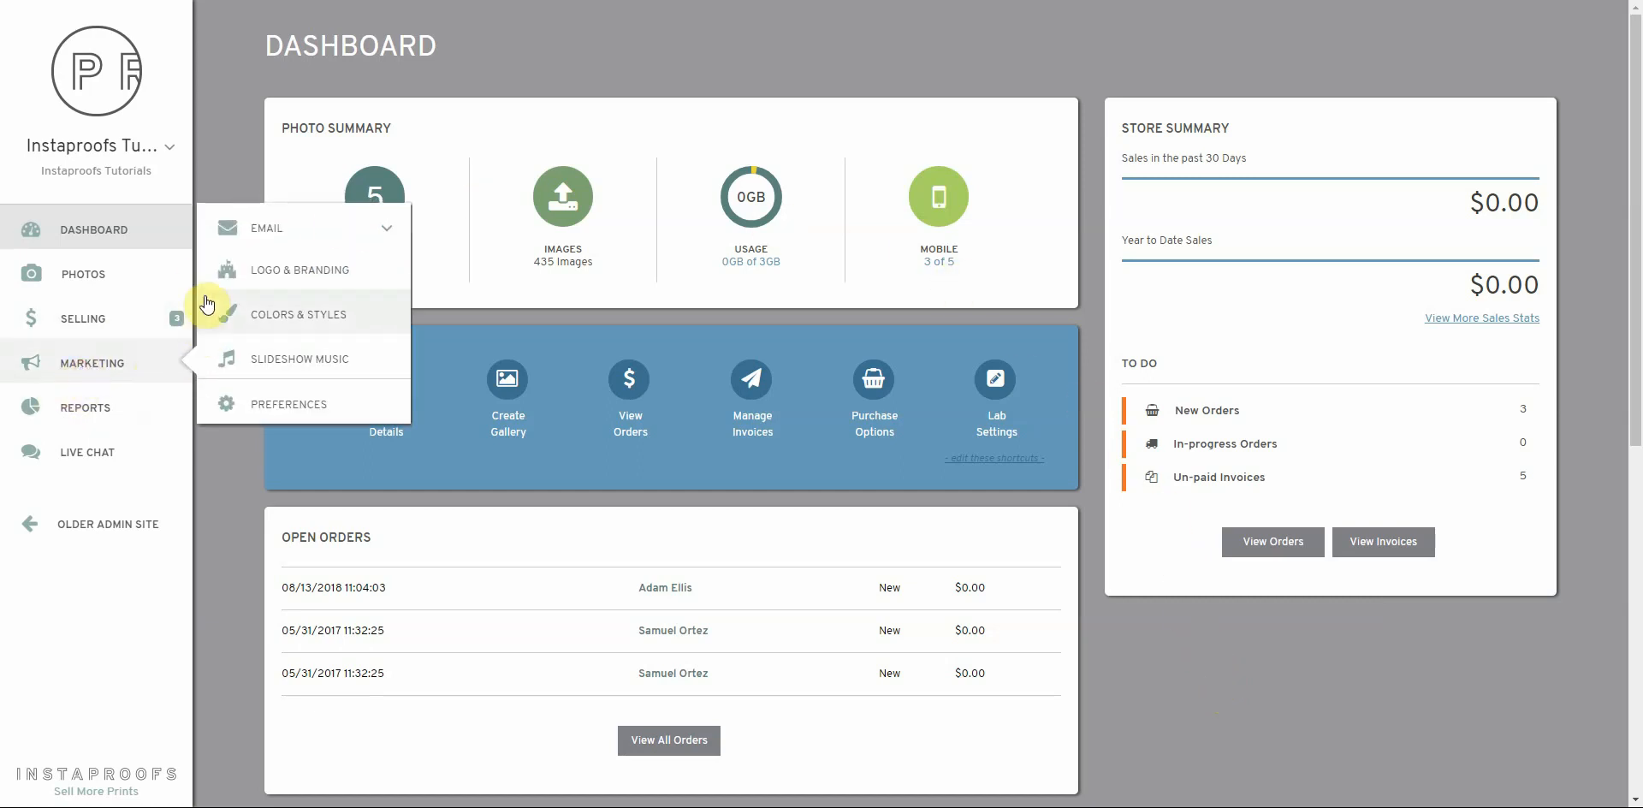
left_click(266, 228)
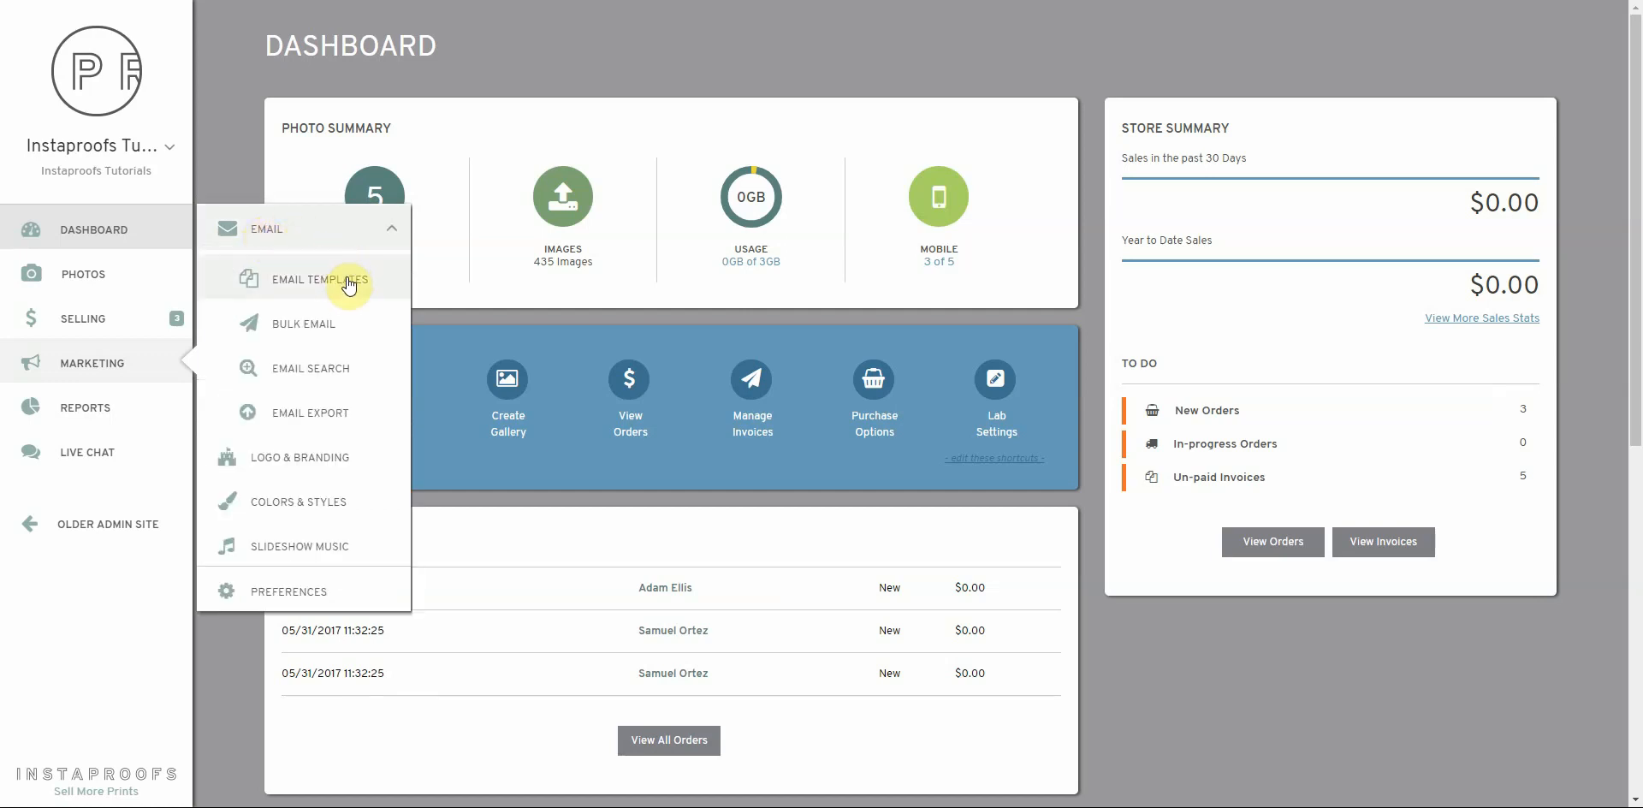
left_click(348, 283)
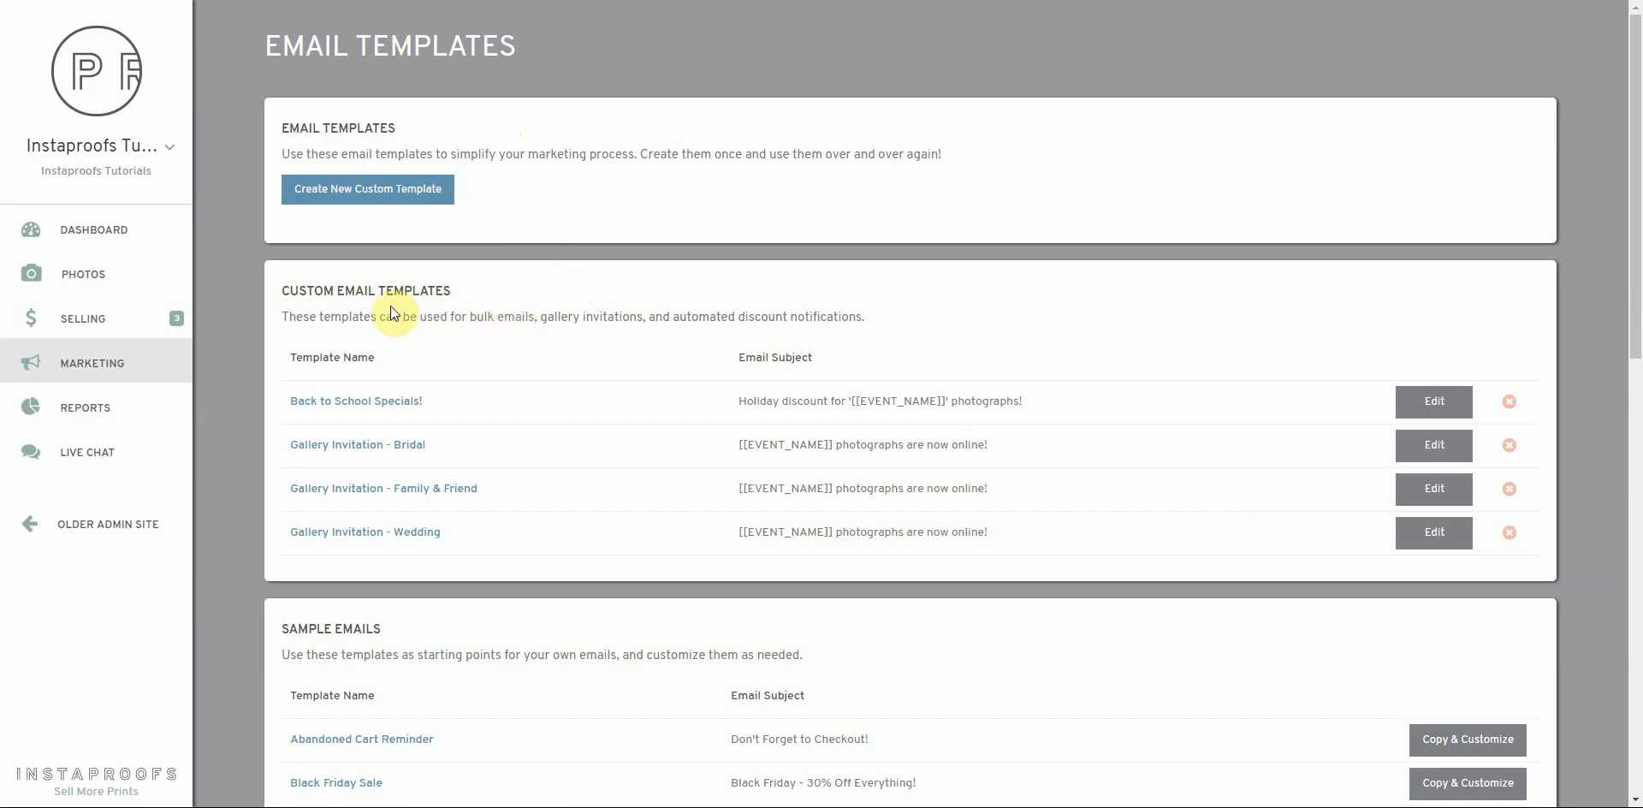
- Open the Gallery Expiring template from the global email templates for editing
scroll(582, 329, "down", 4)
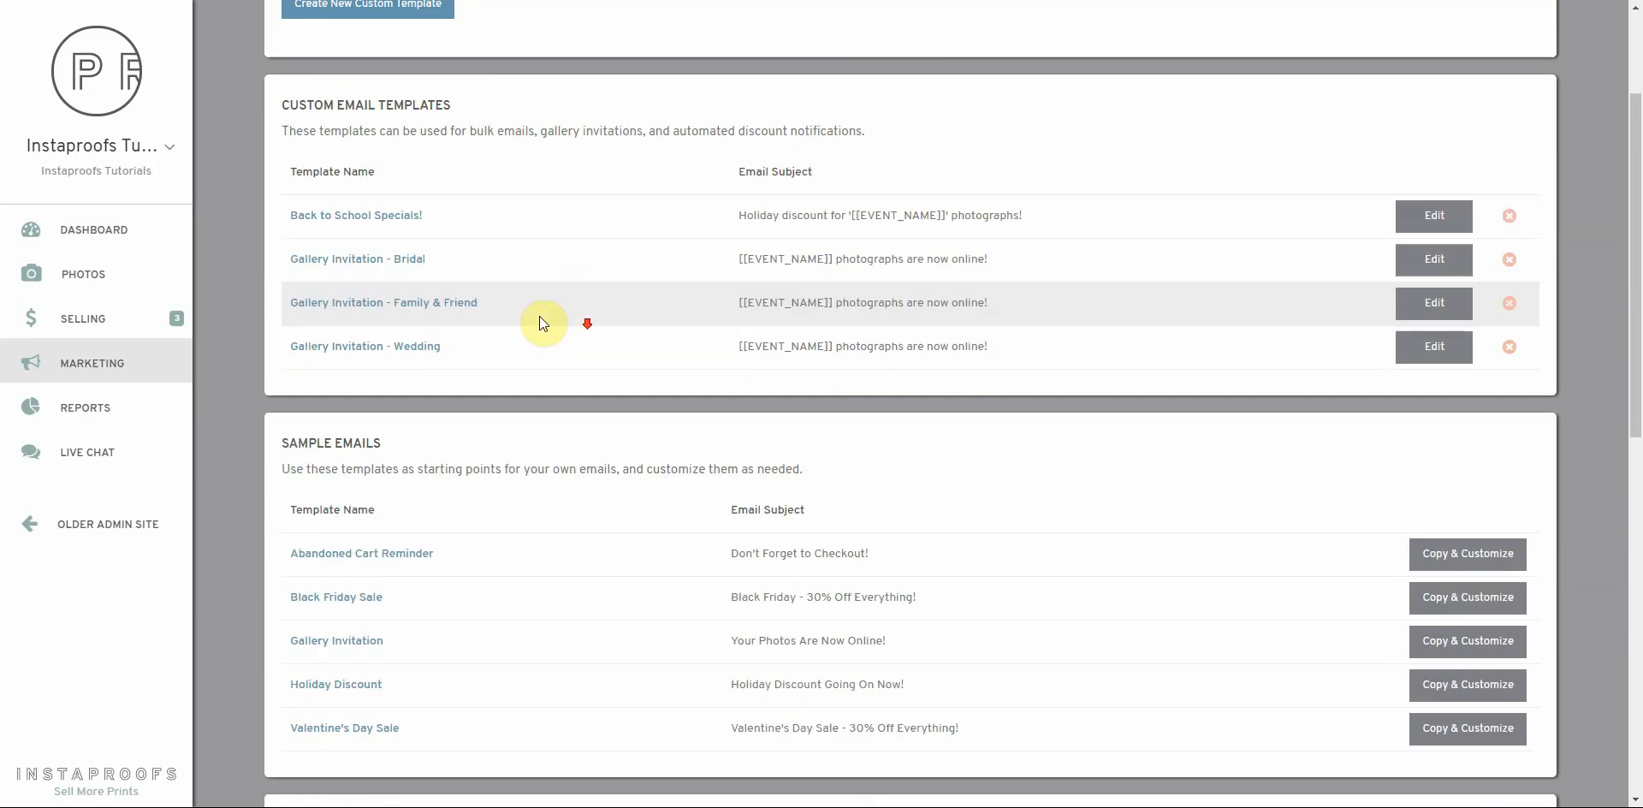
scroll(401, 360, "down", 1)
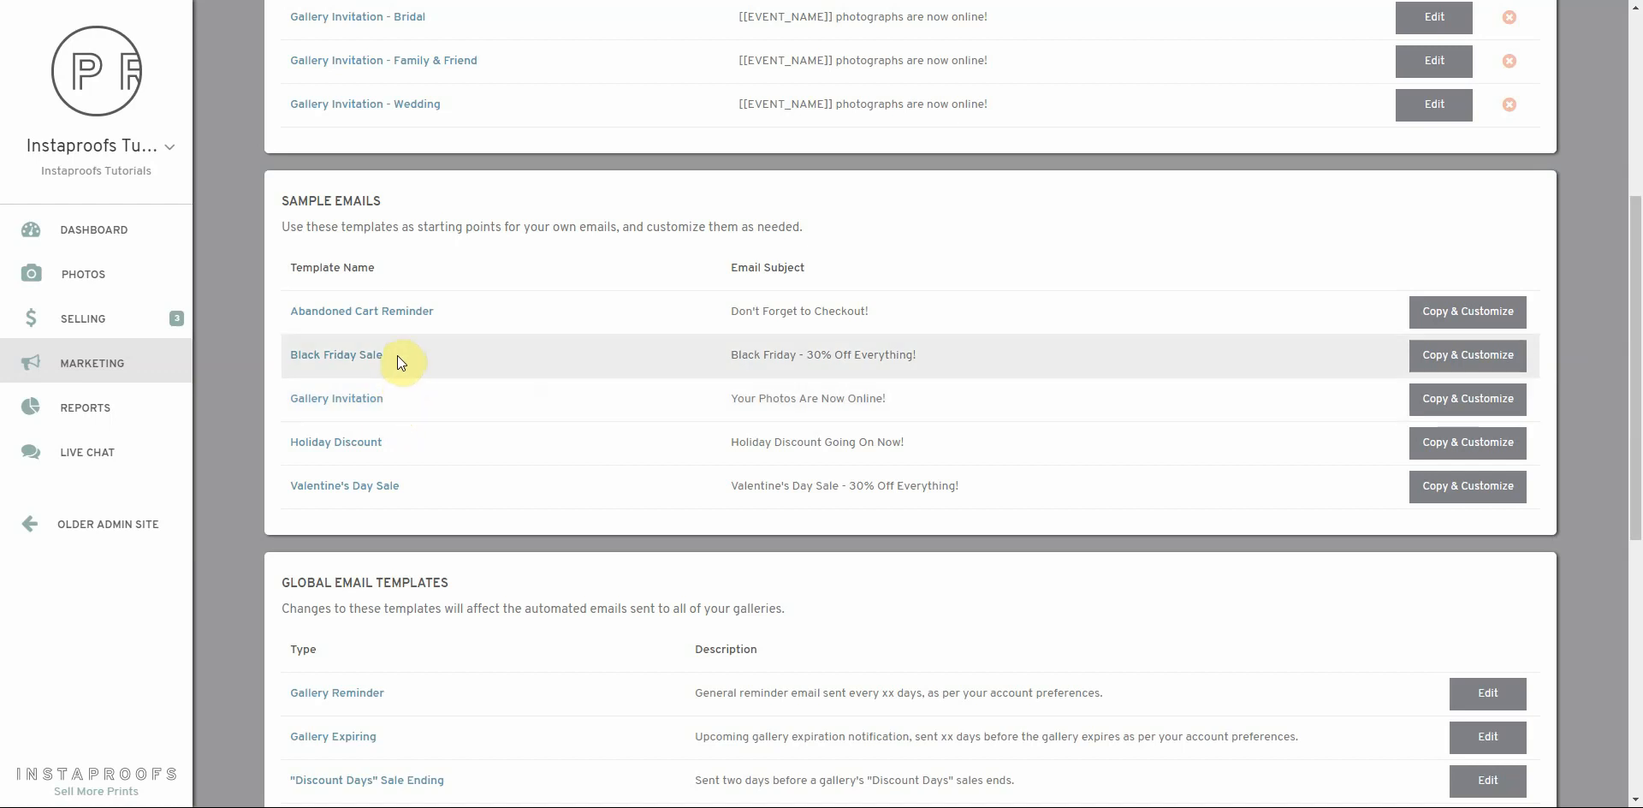
scroll(476, 363, "down", 5)
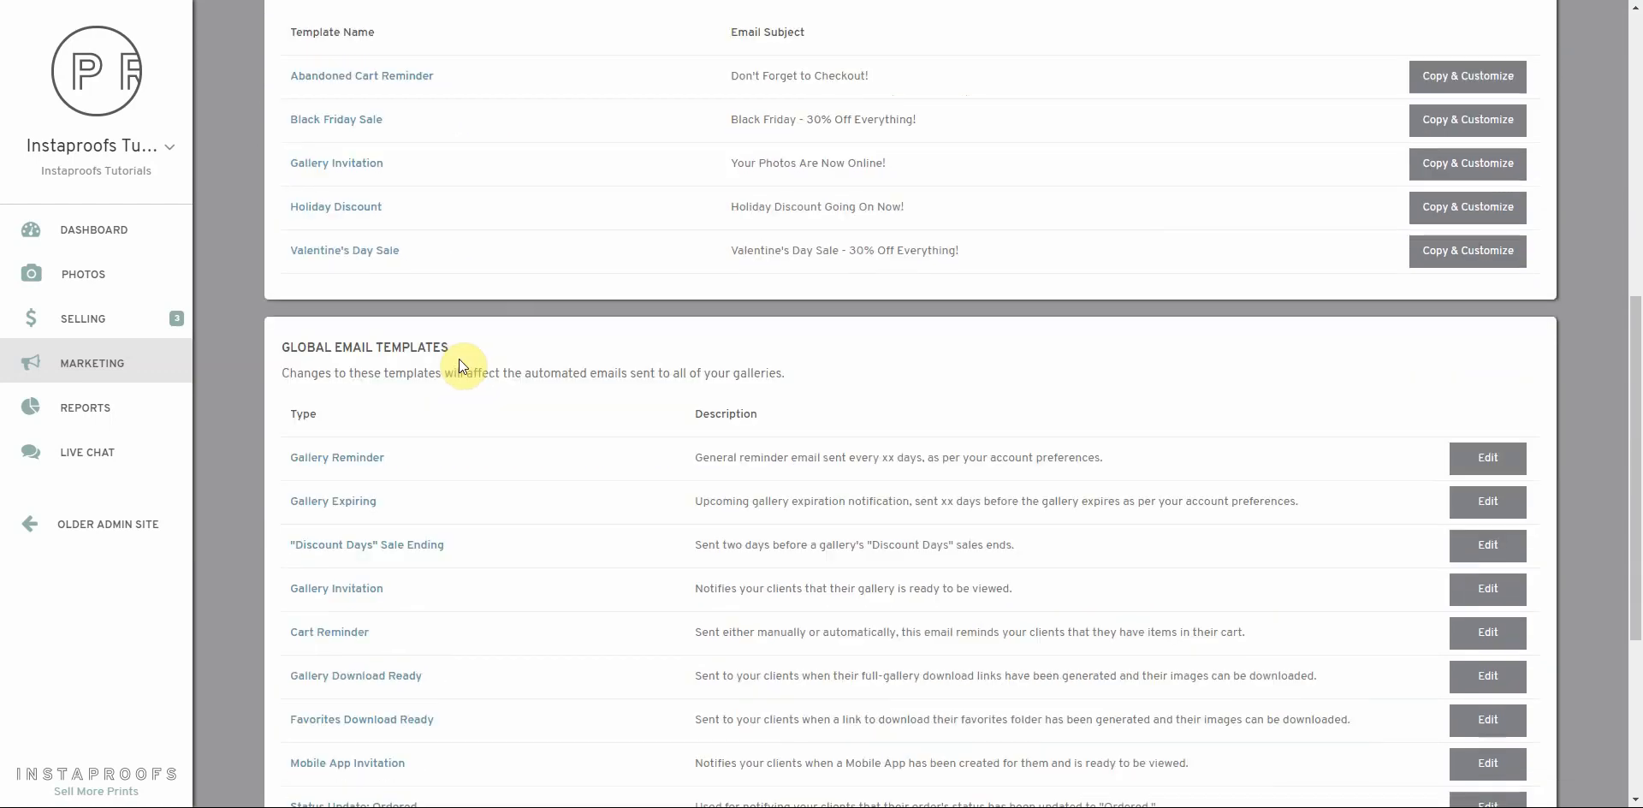
scroll(464, 368, "down", 1)
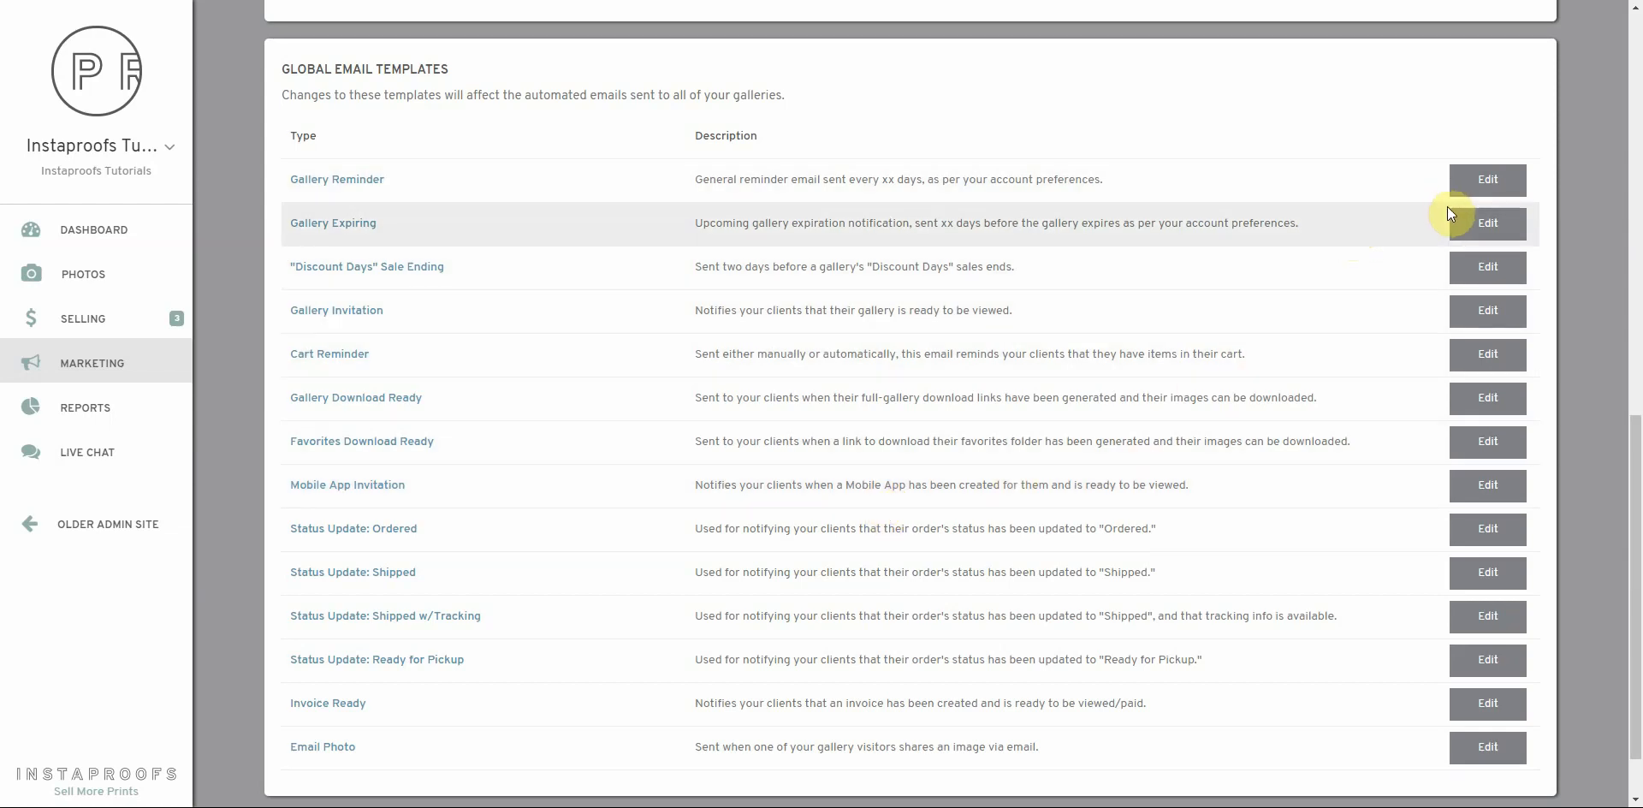
left_click(1489, 224)
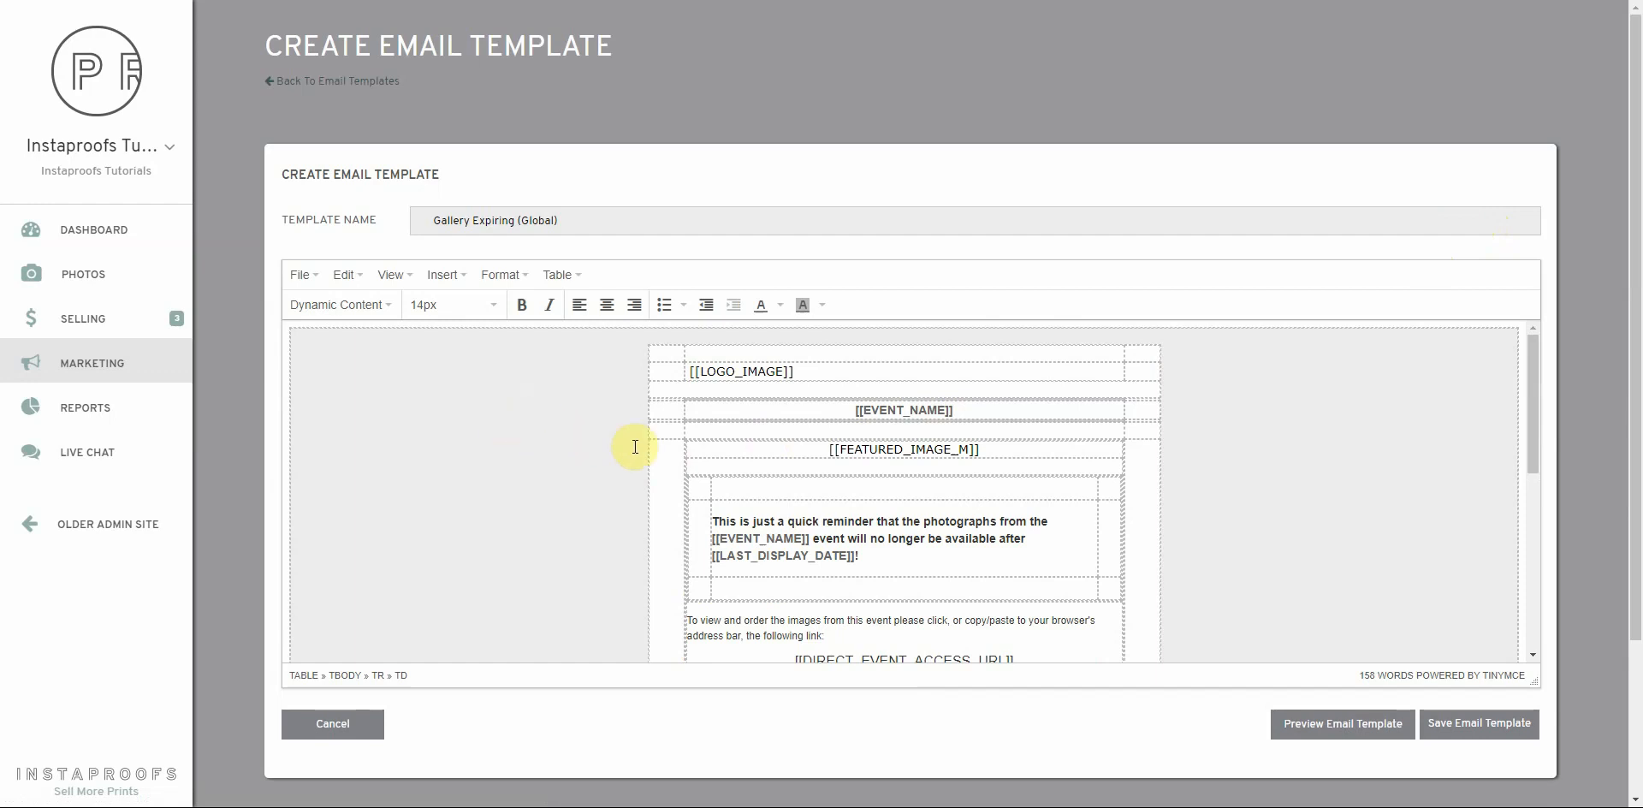
- Try bold formatting on the word "event" in the paragraph above the direct event access URL, then remove it
left_click(915, 555)
scroll(899, 556, "down", 1)
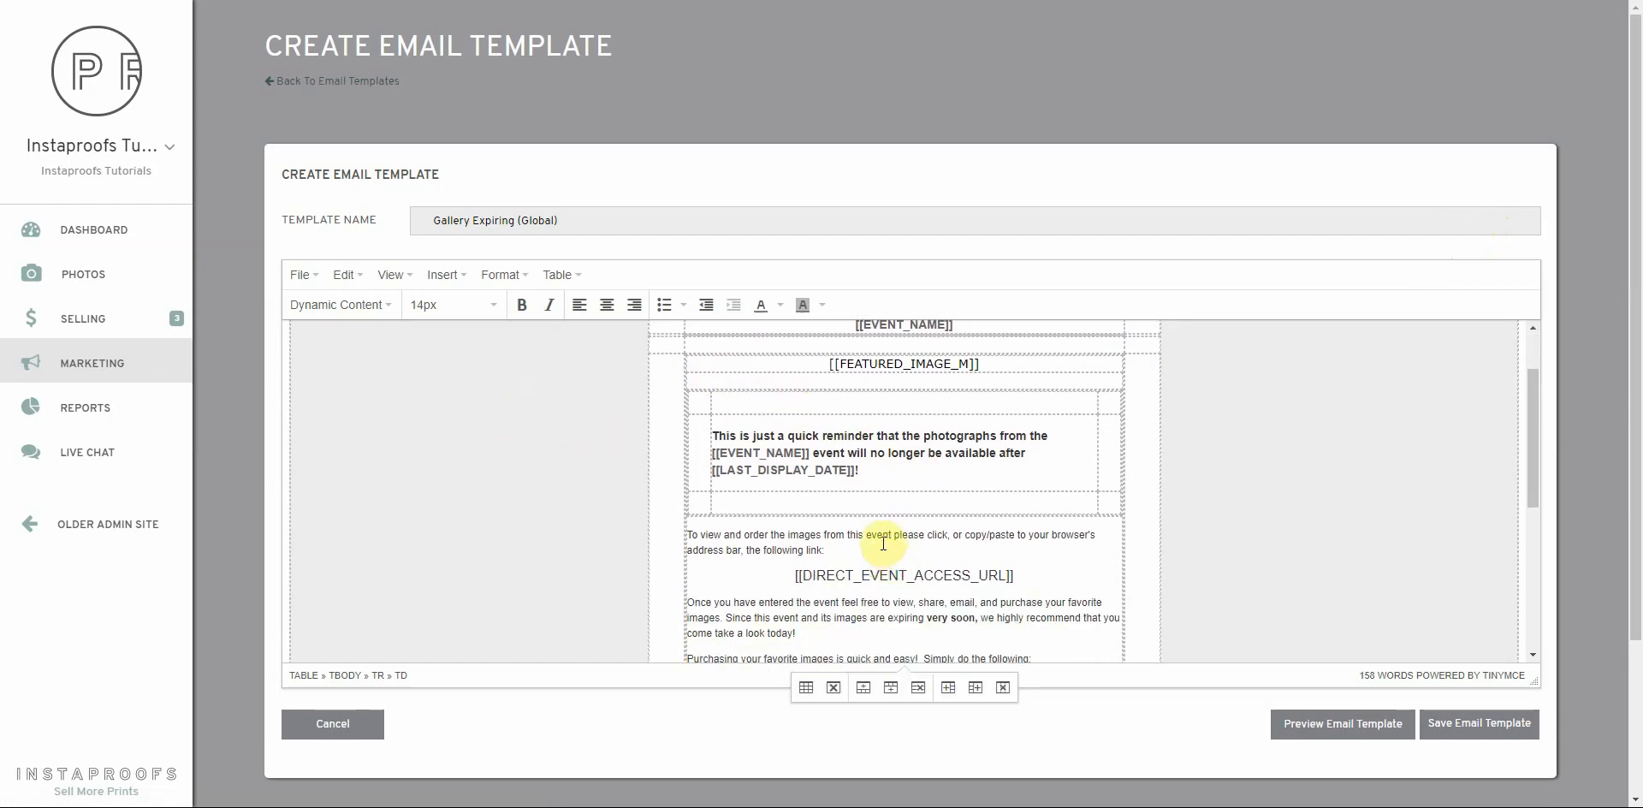
double_click(878, 535)
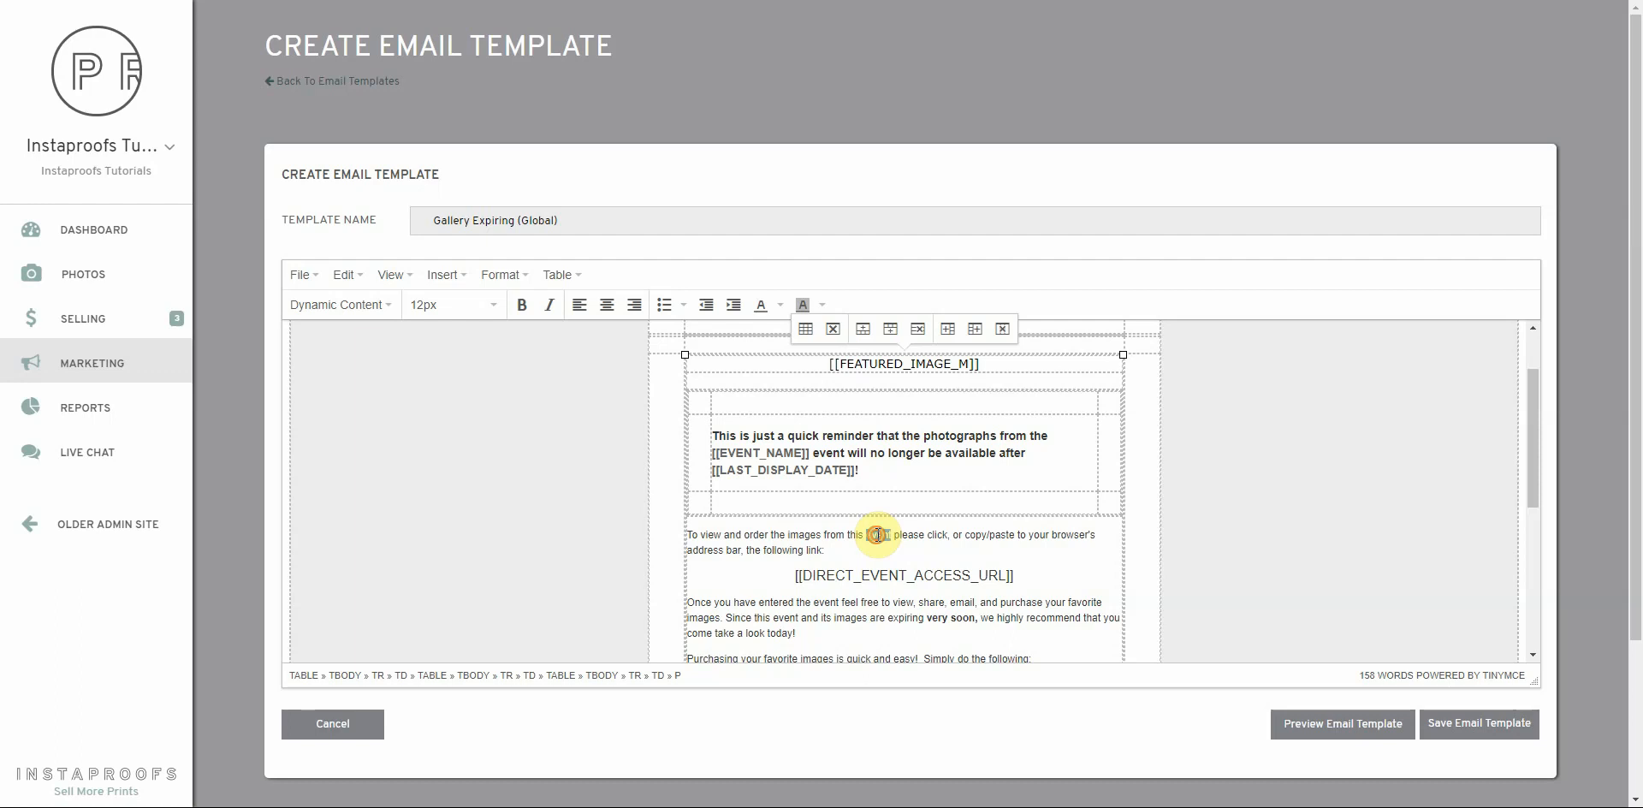
left_click(524, 308)
left_click(524, 308)
left_click(843, 541)
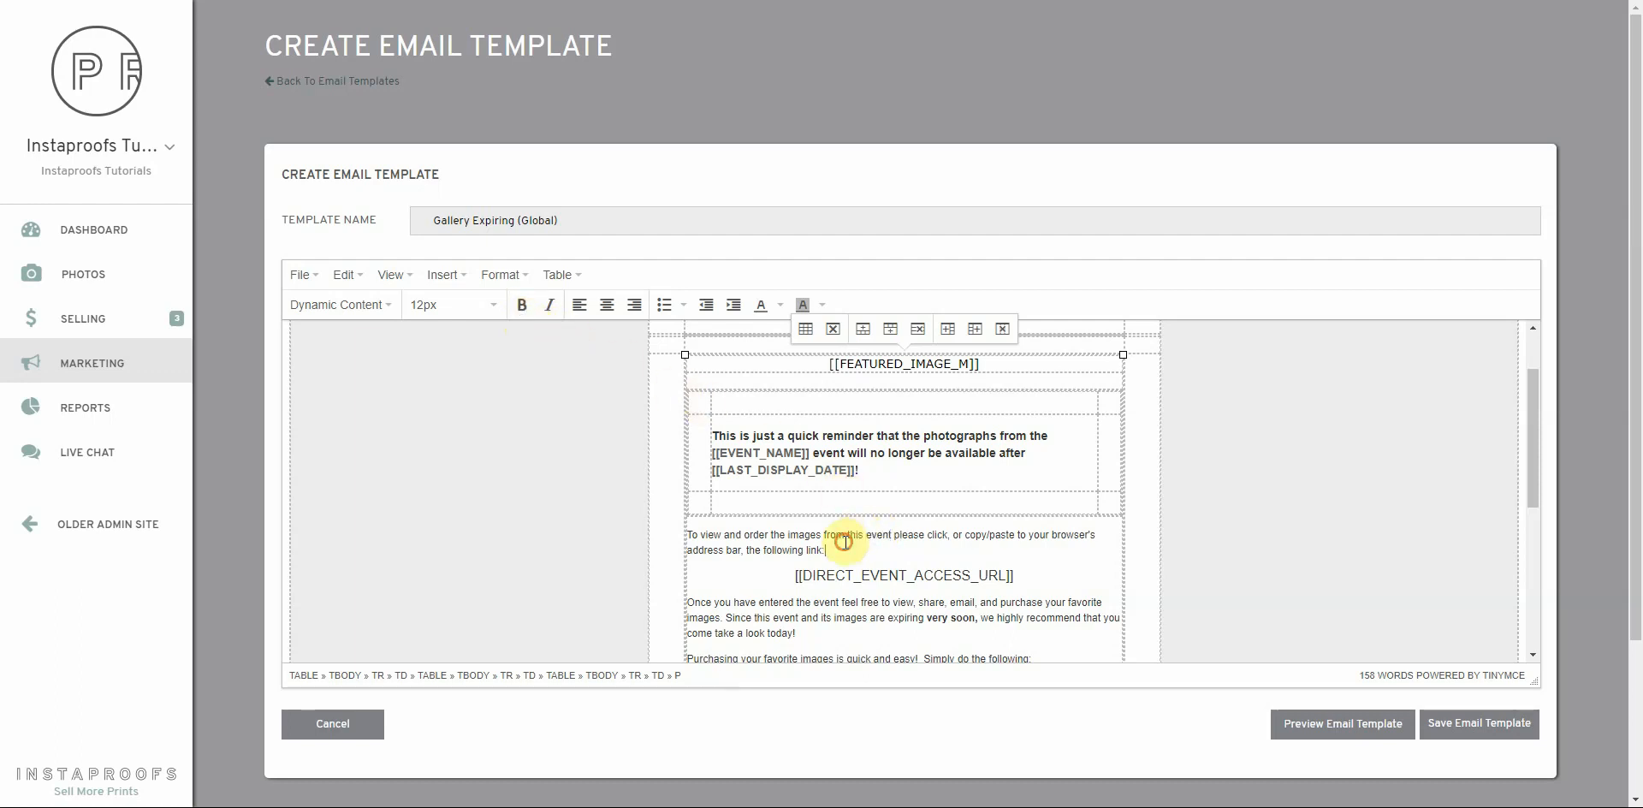
- Try adding a blank line above the "To view and order the images" paragraph and inserting an image there
left_click(742, 533)
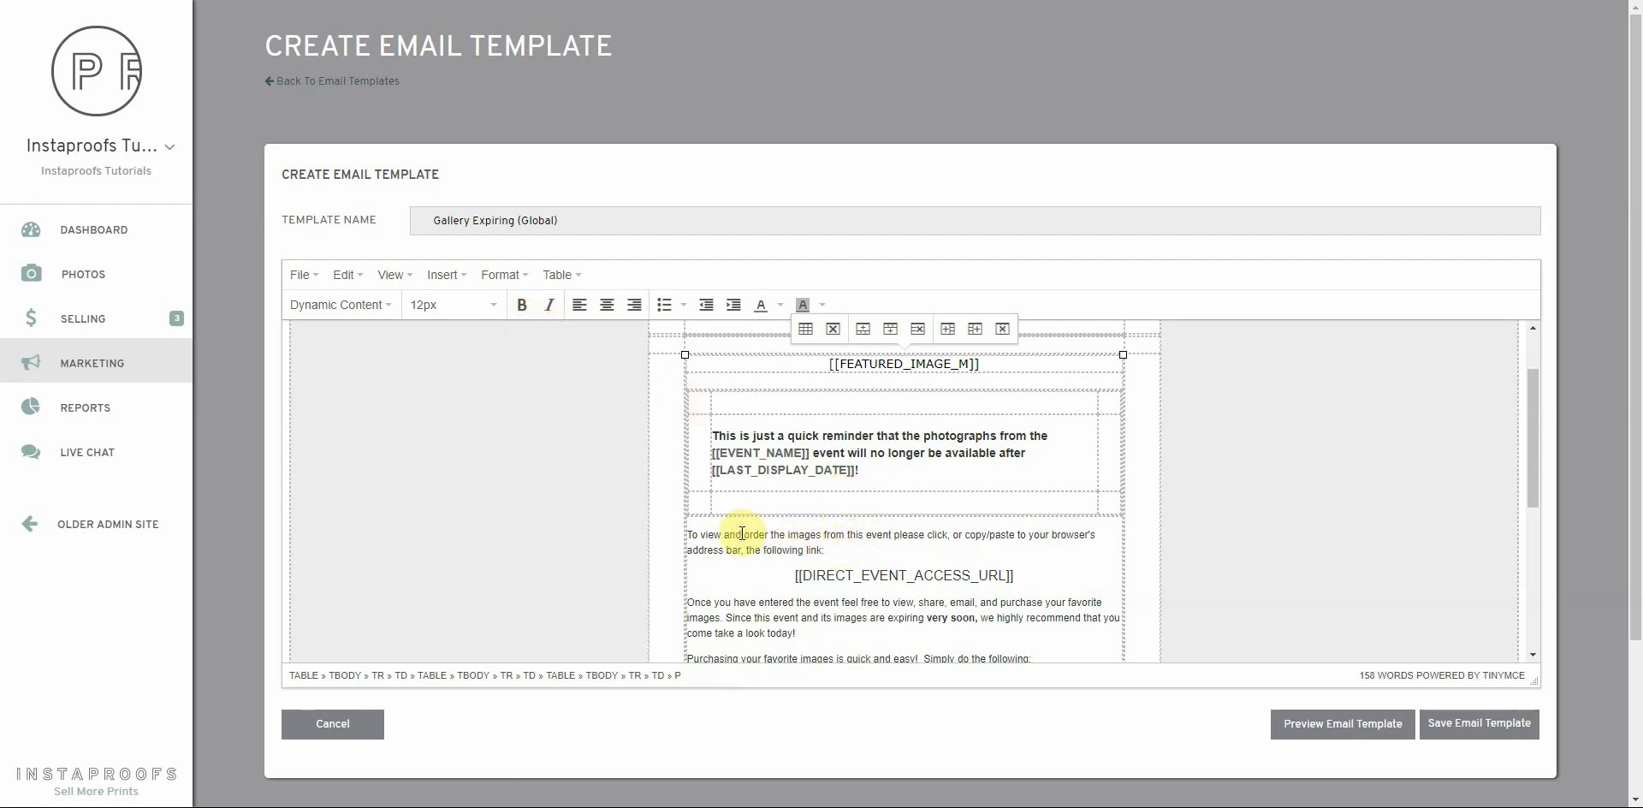
key("Home")
key("Return")
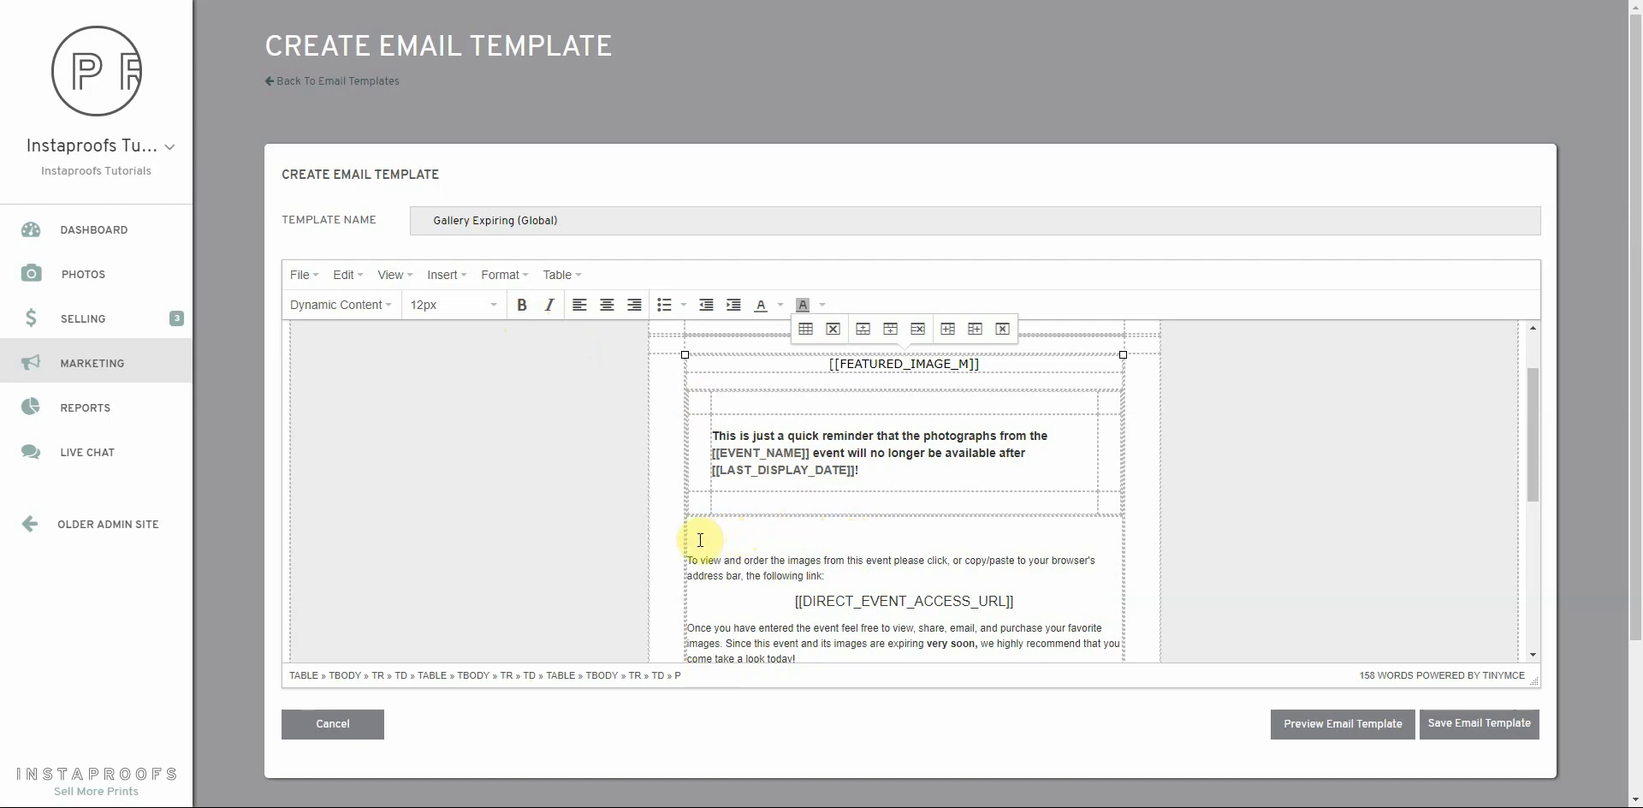
left_click(446, 275)
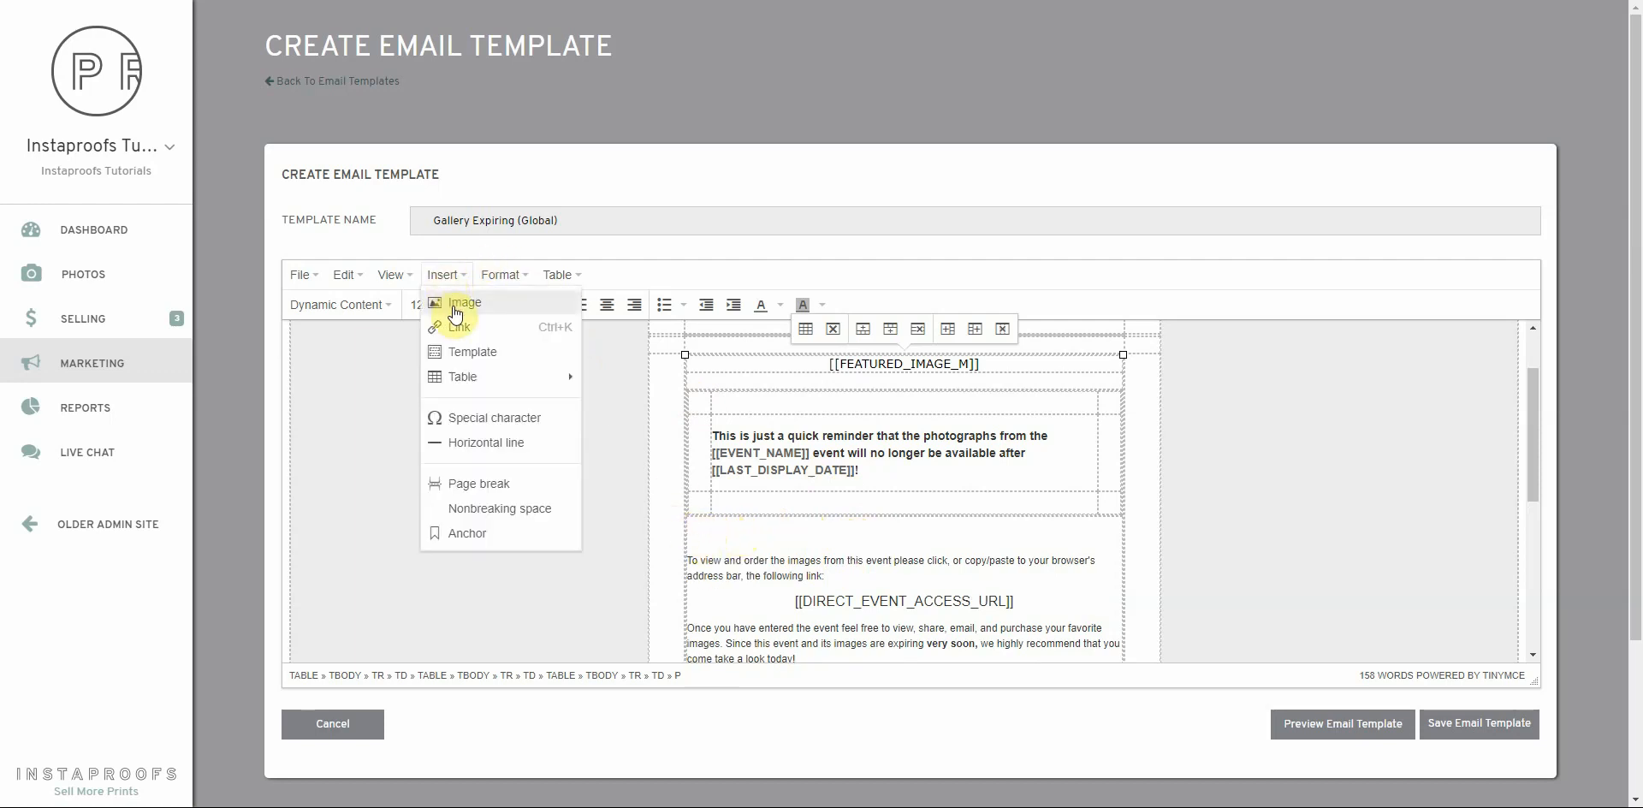
left_click(453, 307)
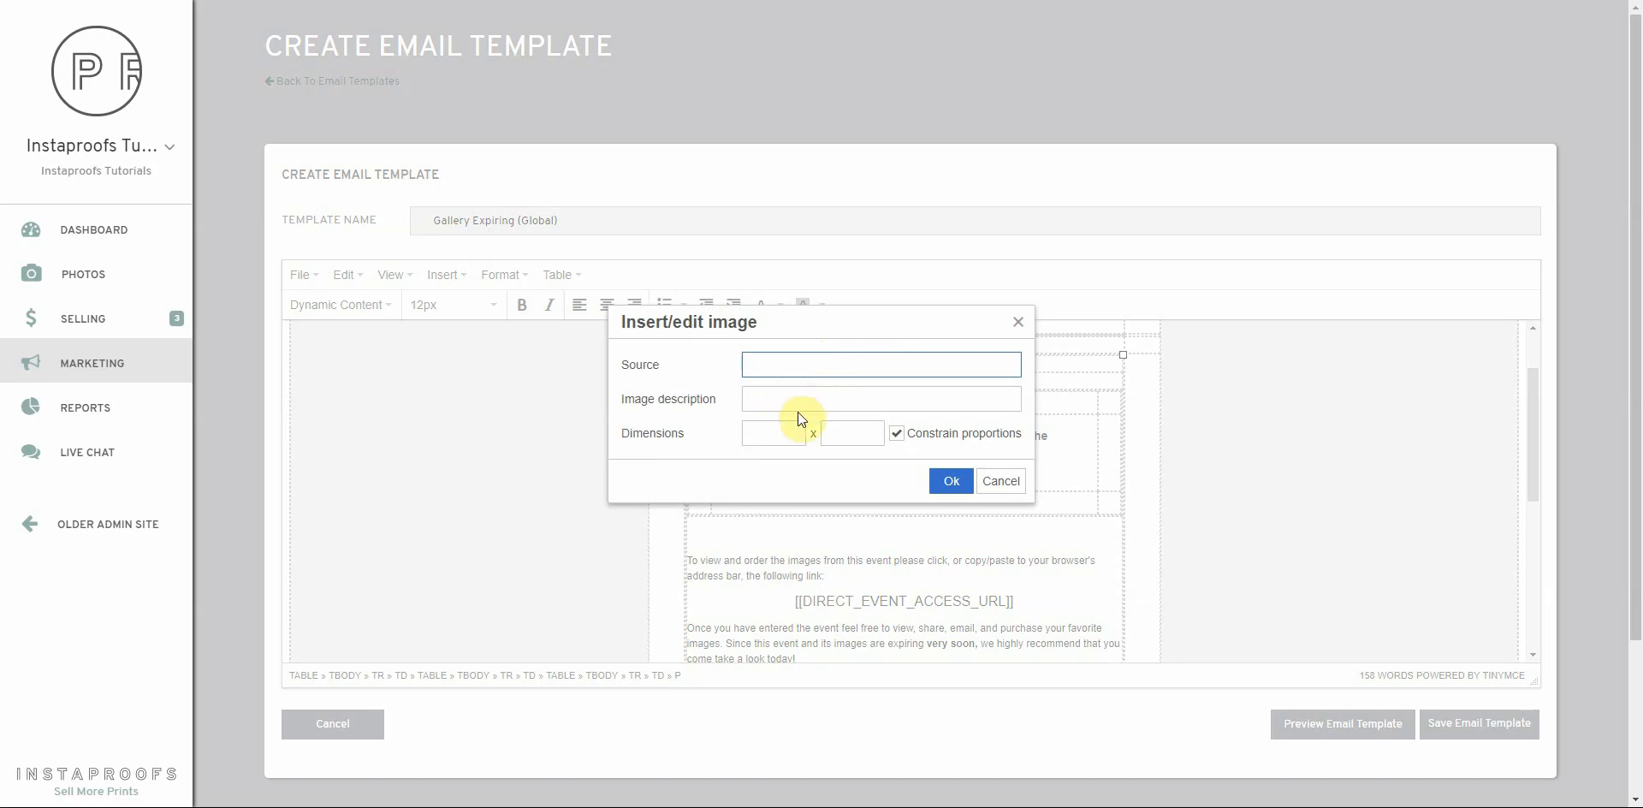
left_click(999, 480)
scroll(826, 522, "down", 1)
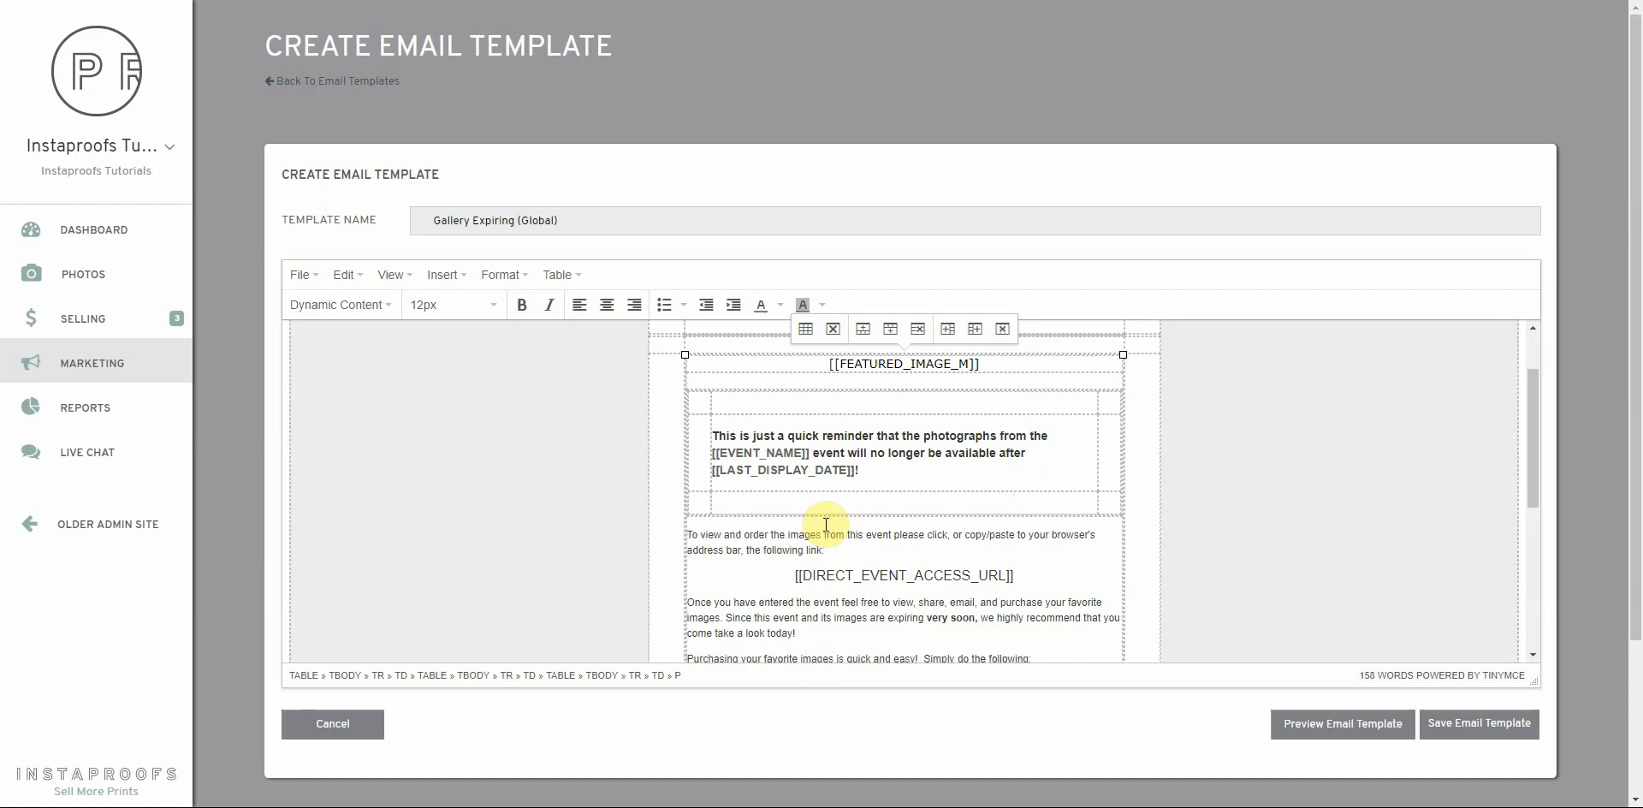
- Replace the [[FEATURED_IMAGE_M]] placeholder with the Gallery Featured Image: Large dynamic content
scroll(856, 556, "up", 1)
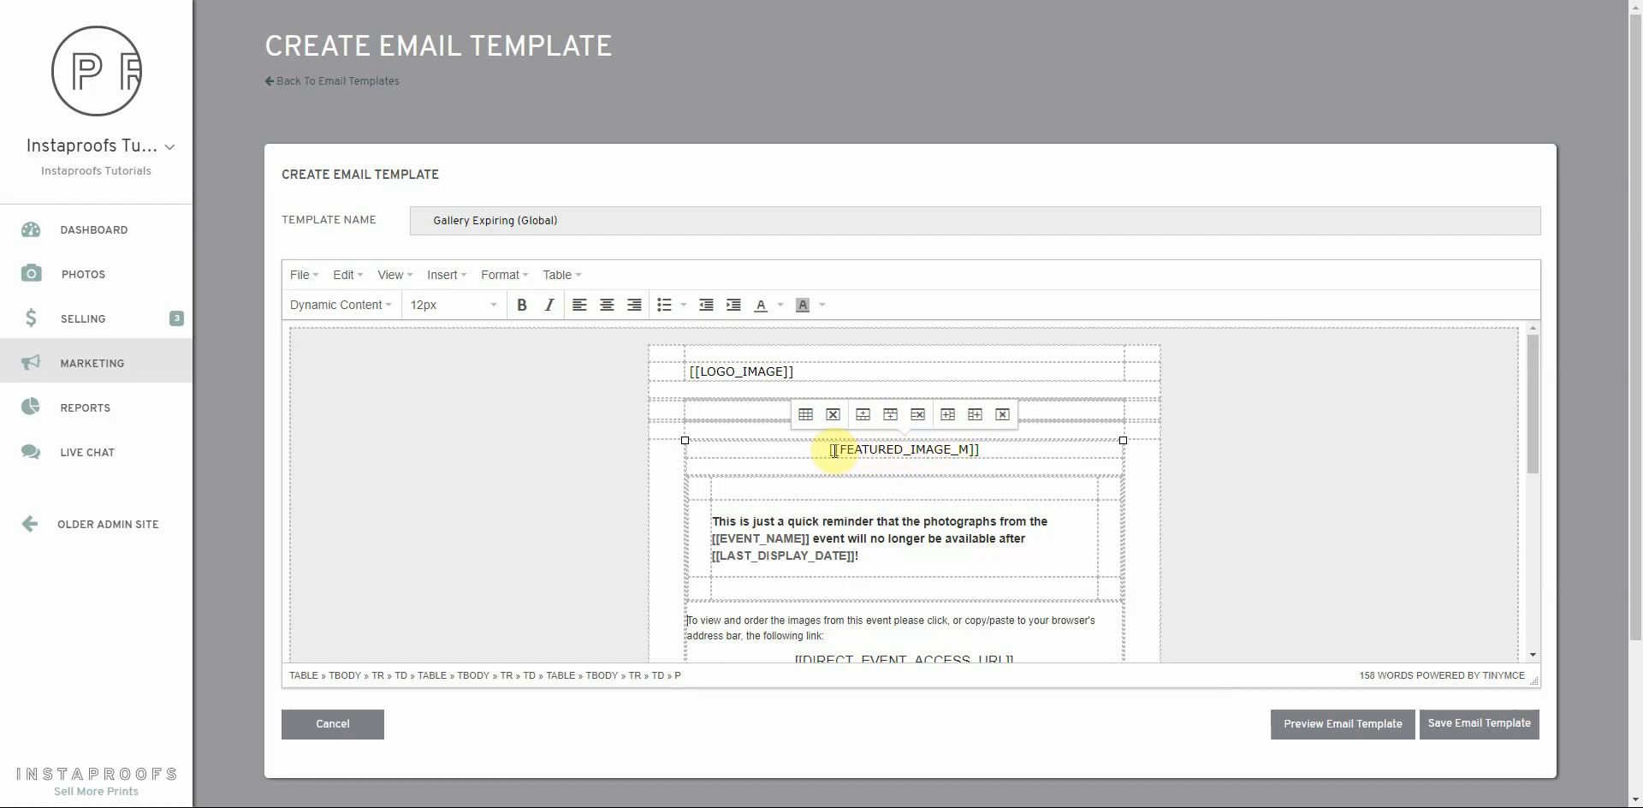
left_click_drag(828, 451, 961, 451)
left_click(960, 450)
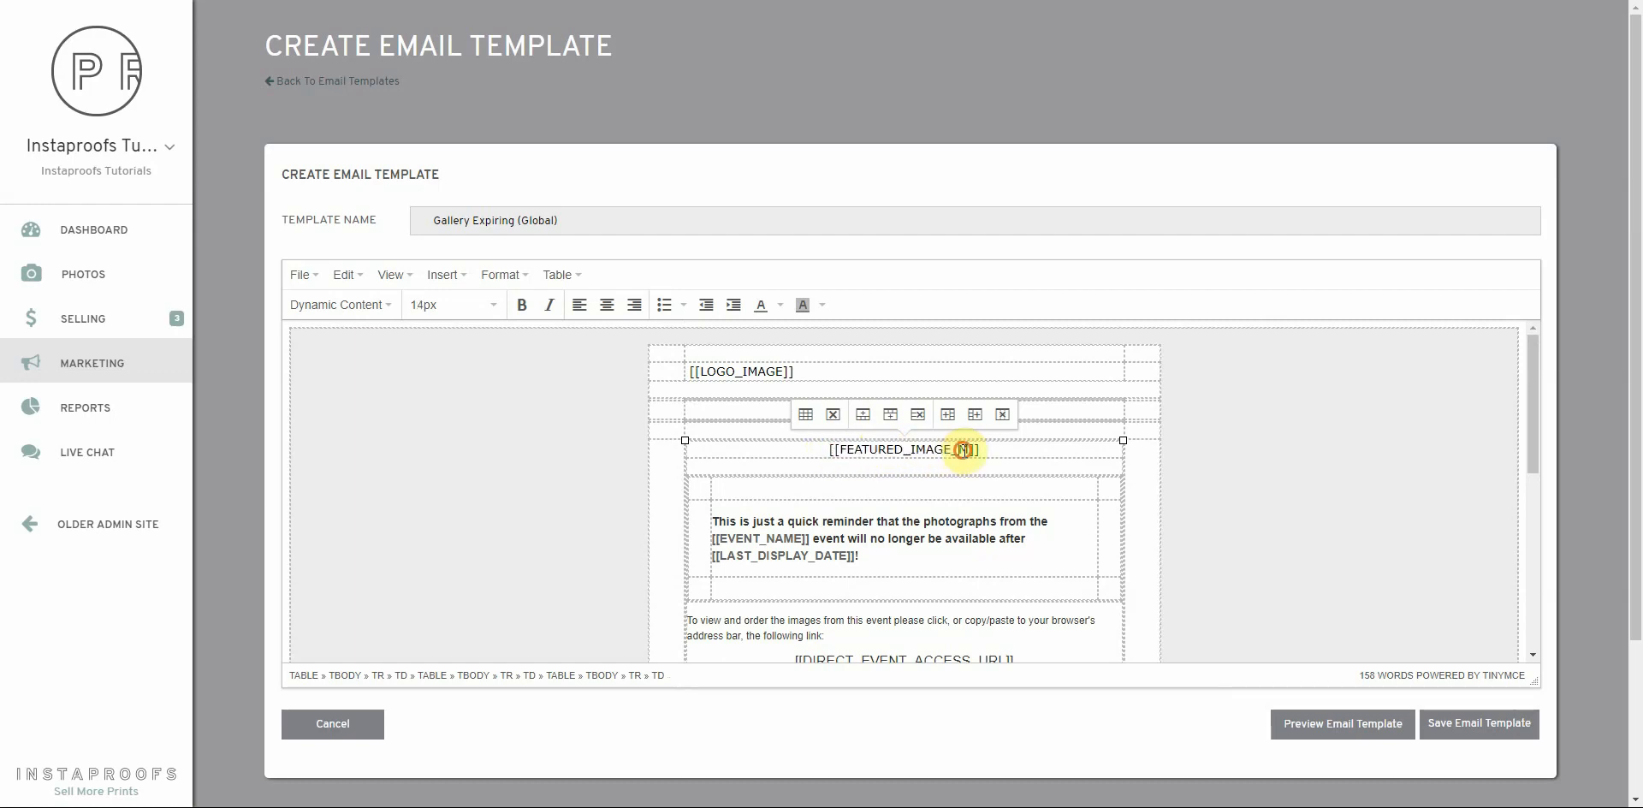
left_click(980, 451)
key("Return")
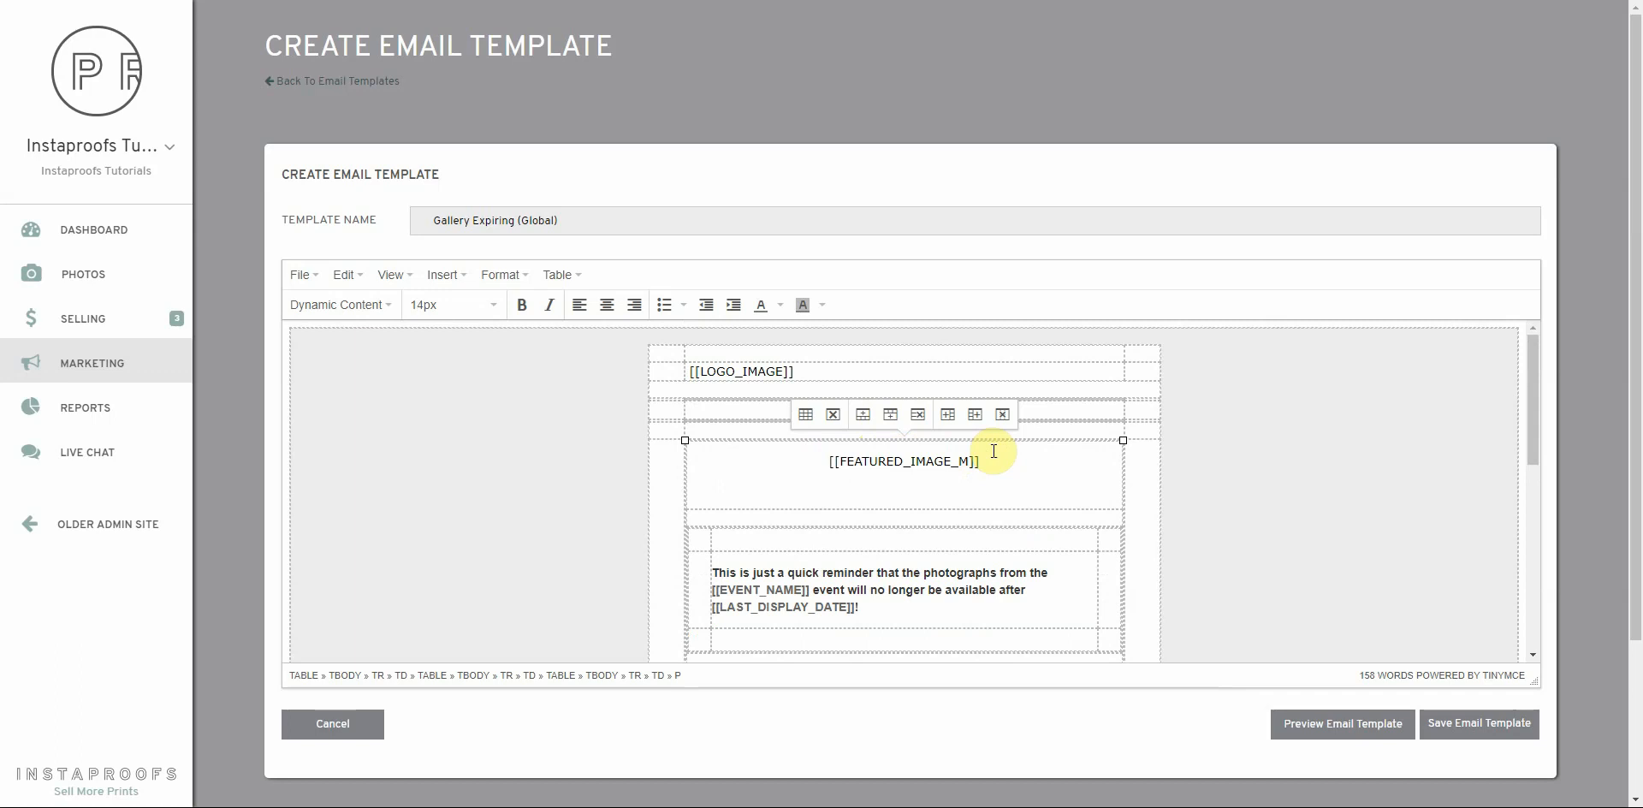
left_click(356, 307)
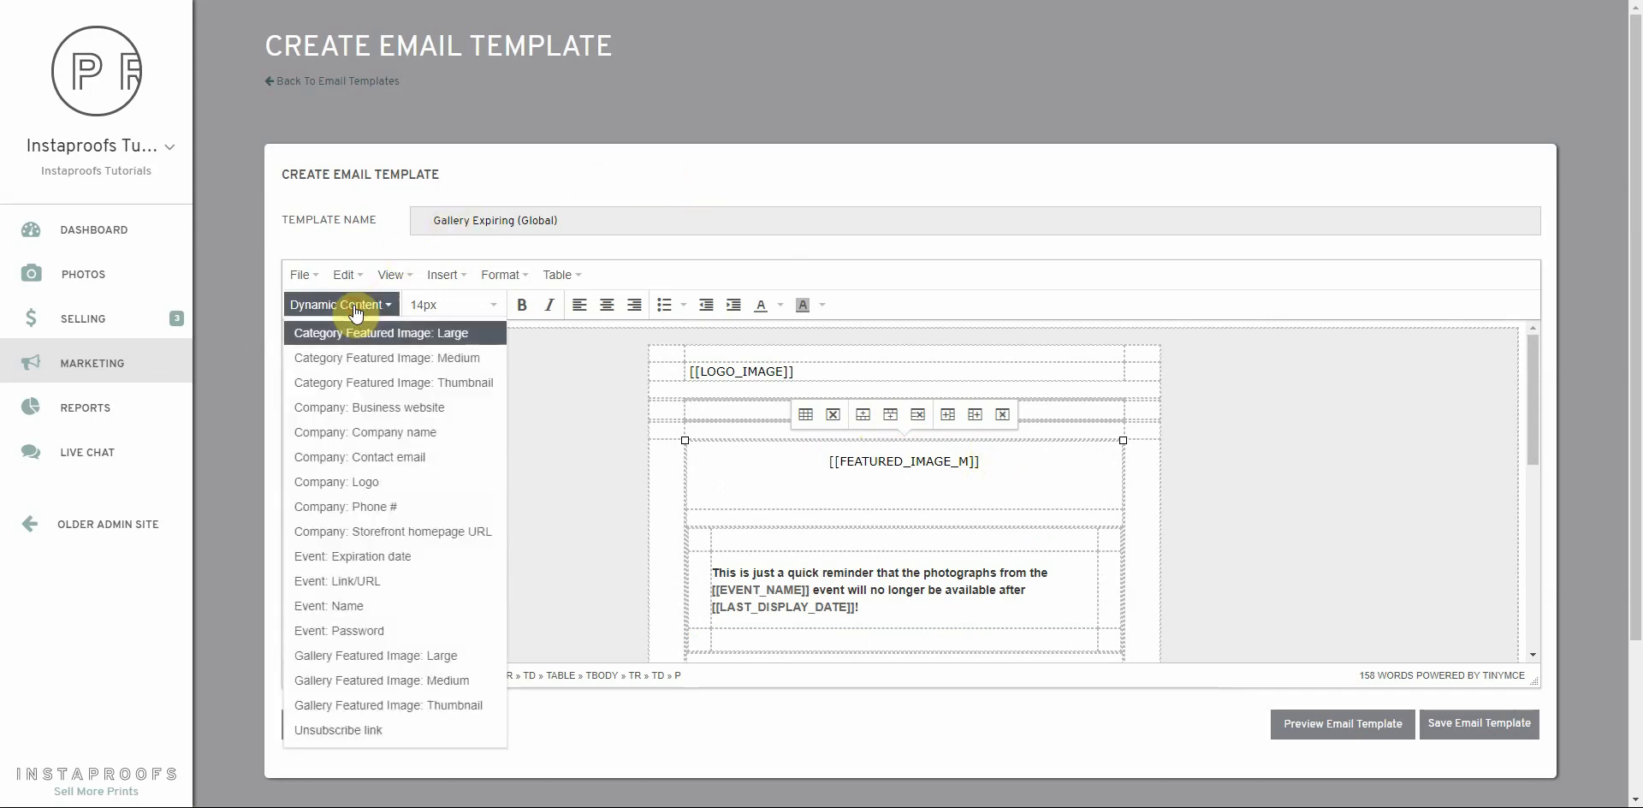
left_click(421, 656)
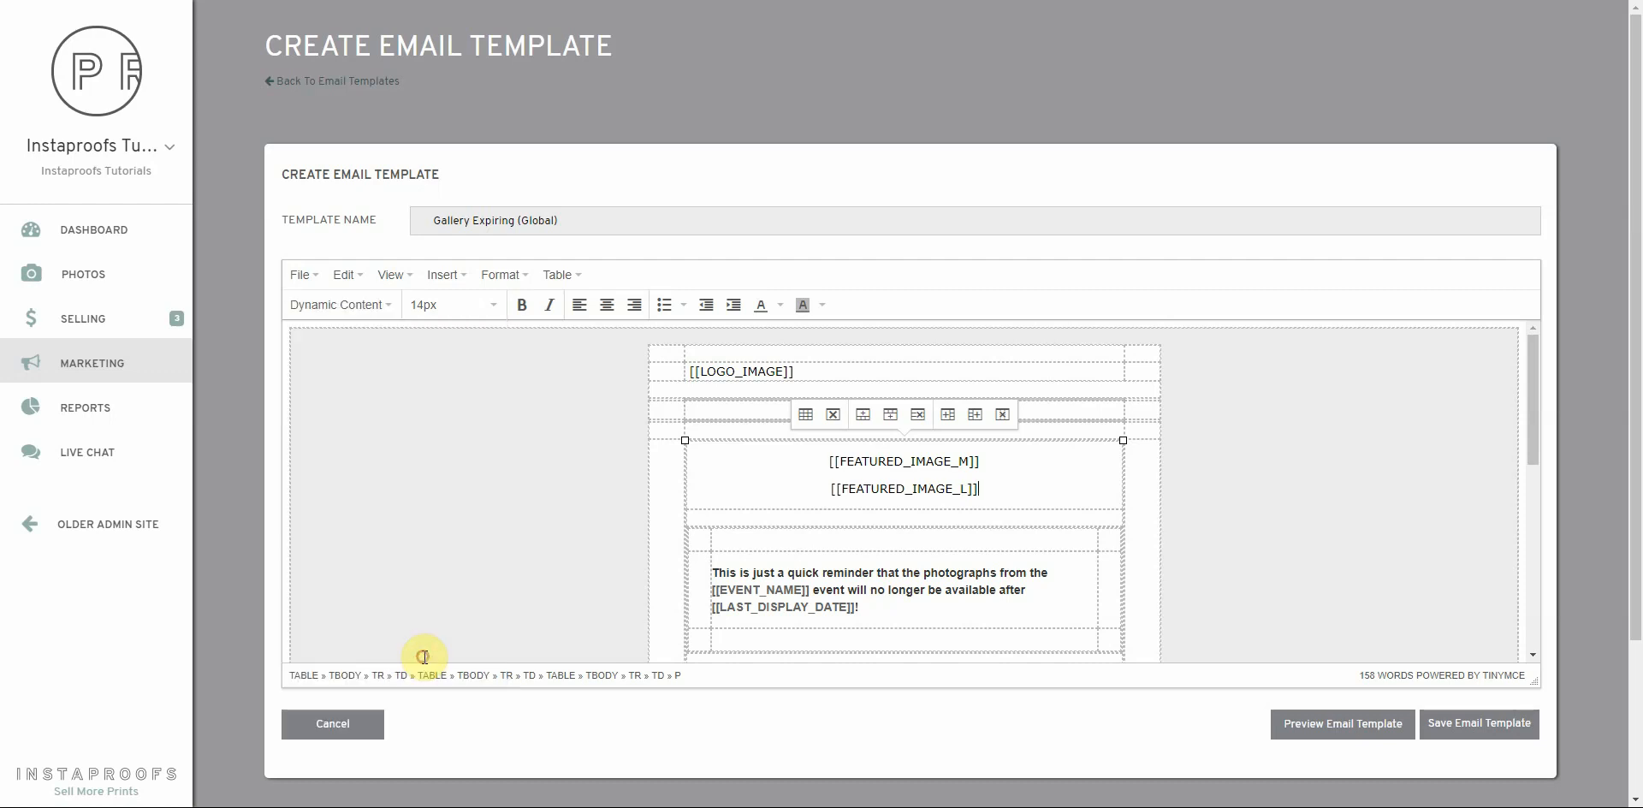
triple_click(990, 455)
key("BackSpace")
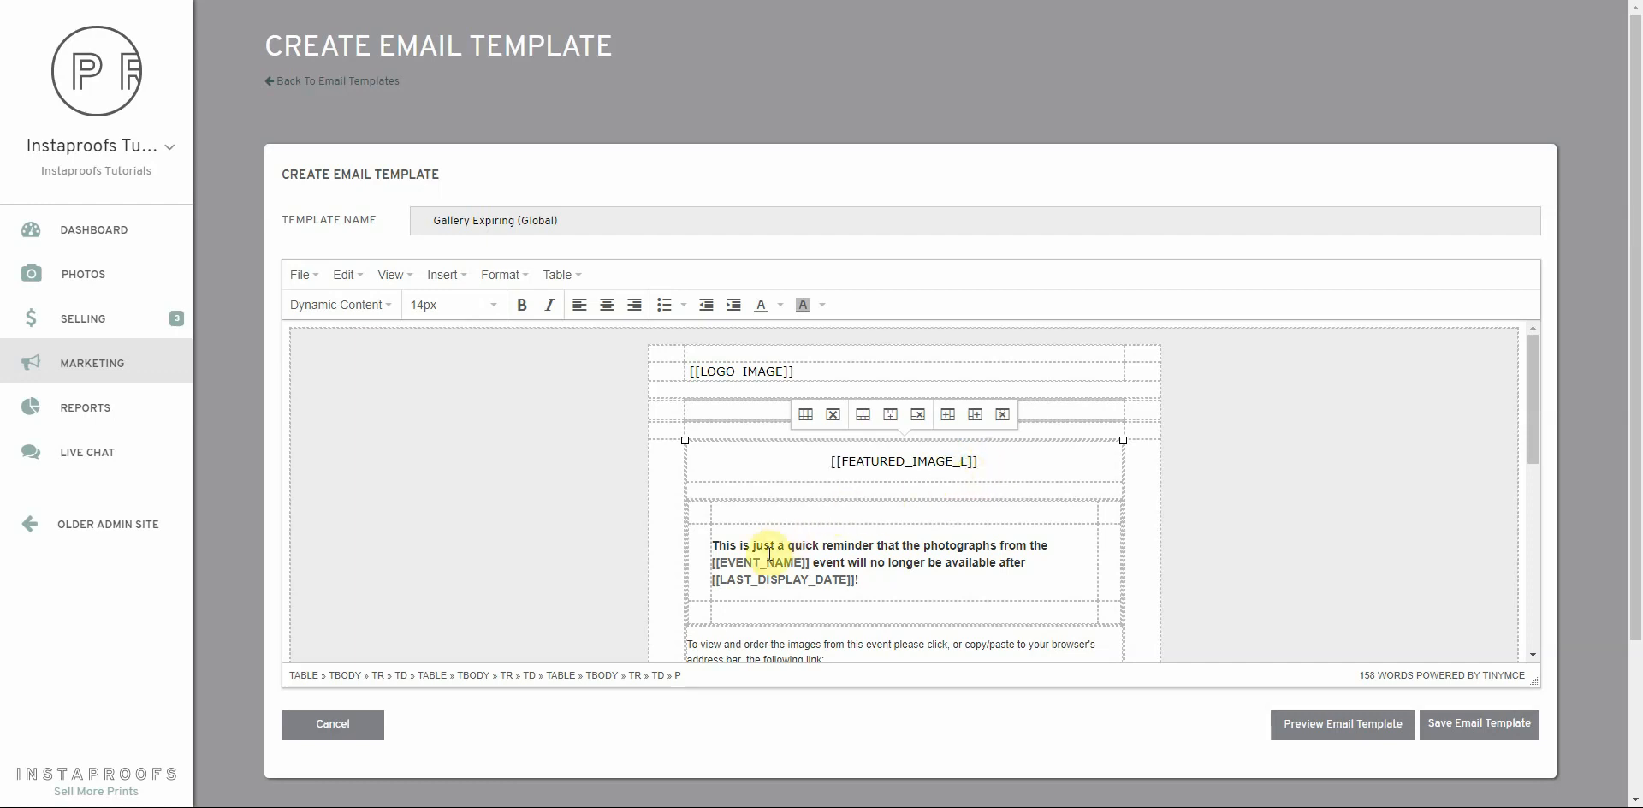
scroll(762, 577, "down", 1)
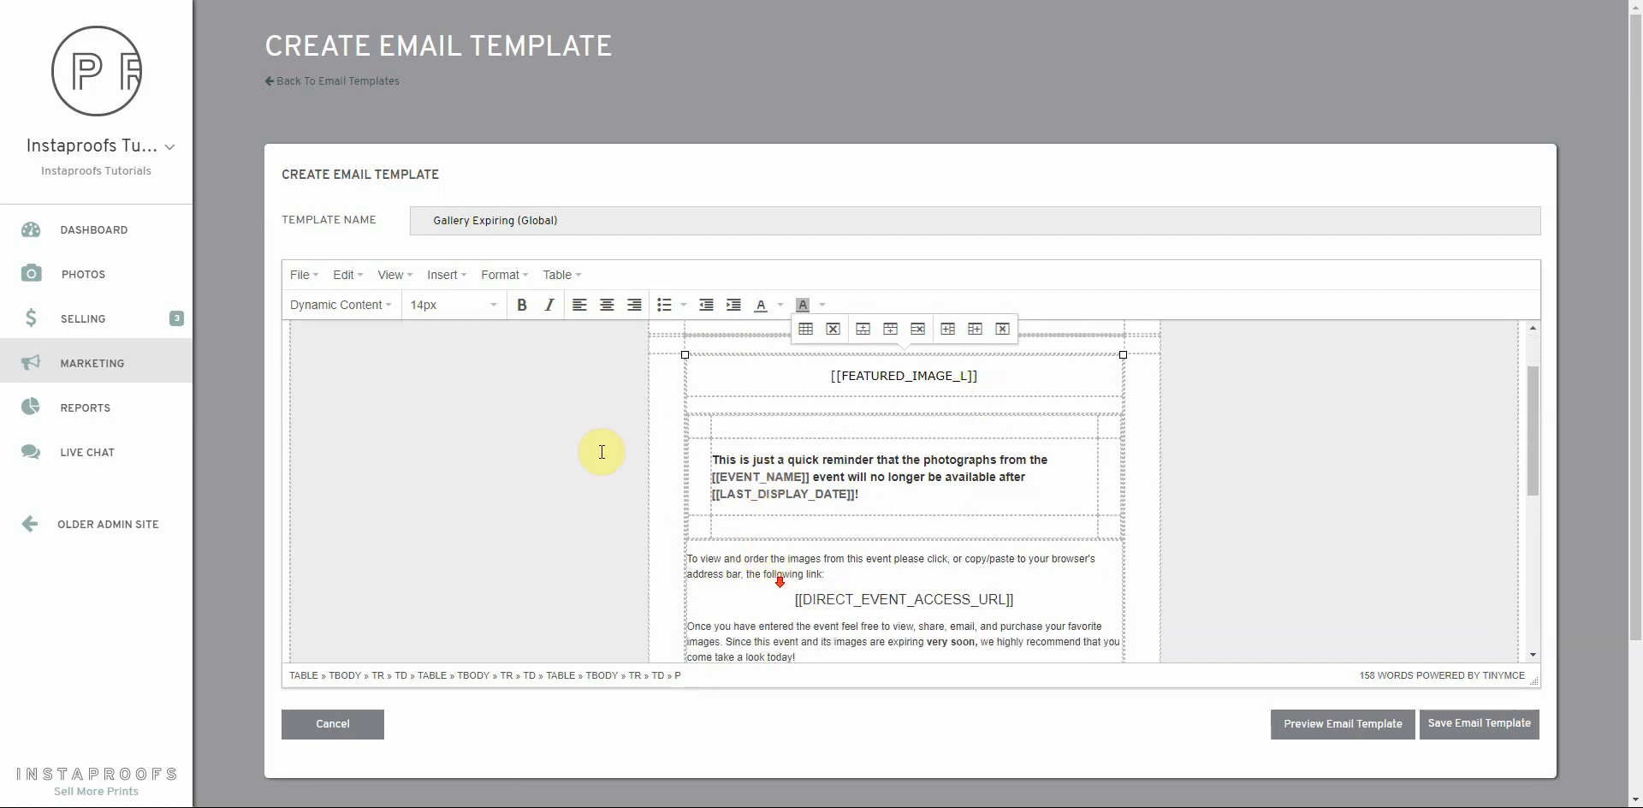
left_click(368, 308)
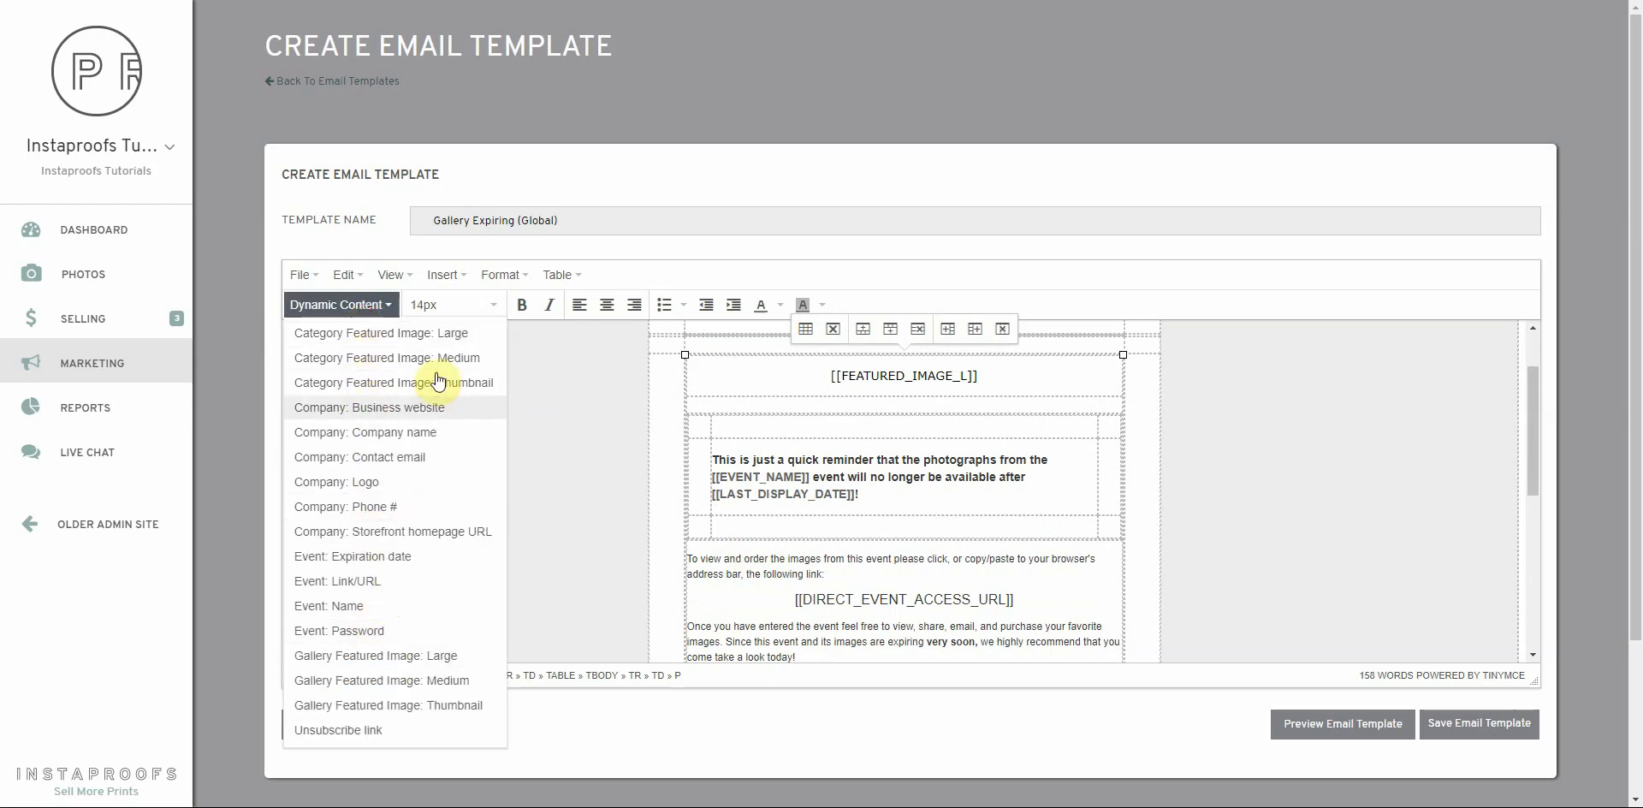
left_click(924, 608)
scroll(805, 467, "up", 1)
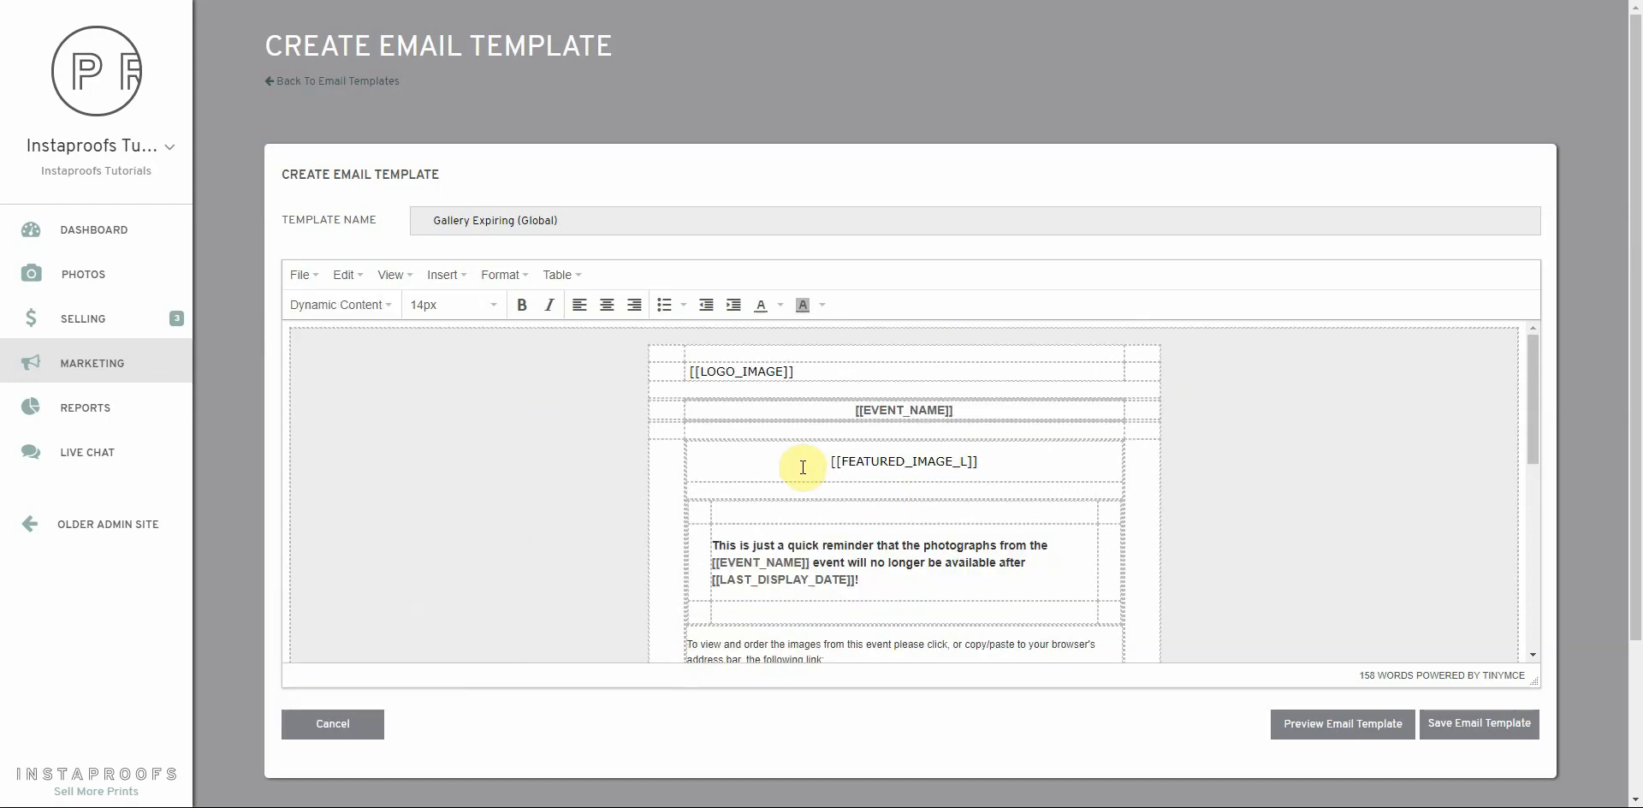
- Preview the Gallery Expiring email down through its featured image, close the preview, and save the template
left_click(1318, 724)
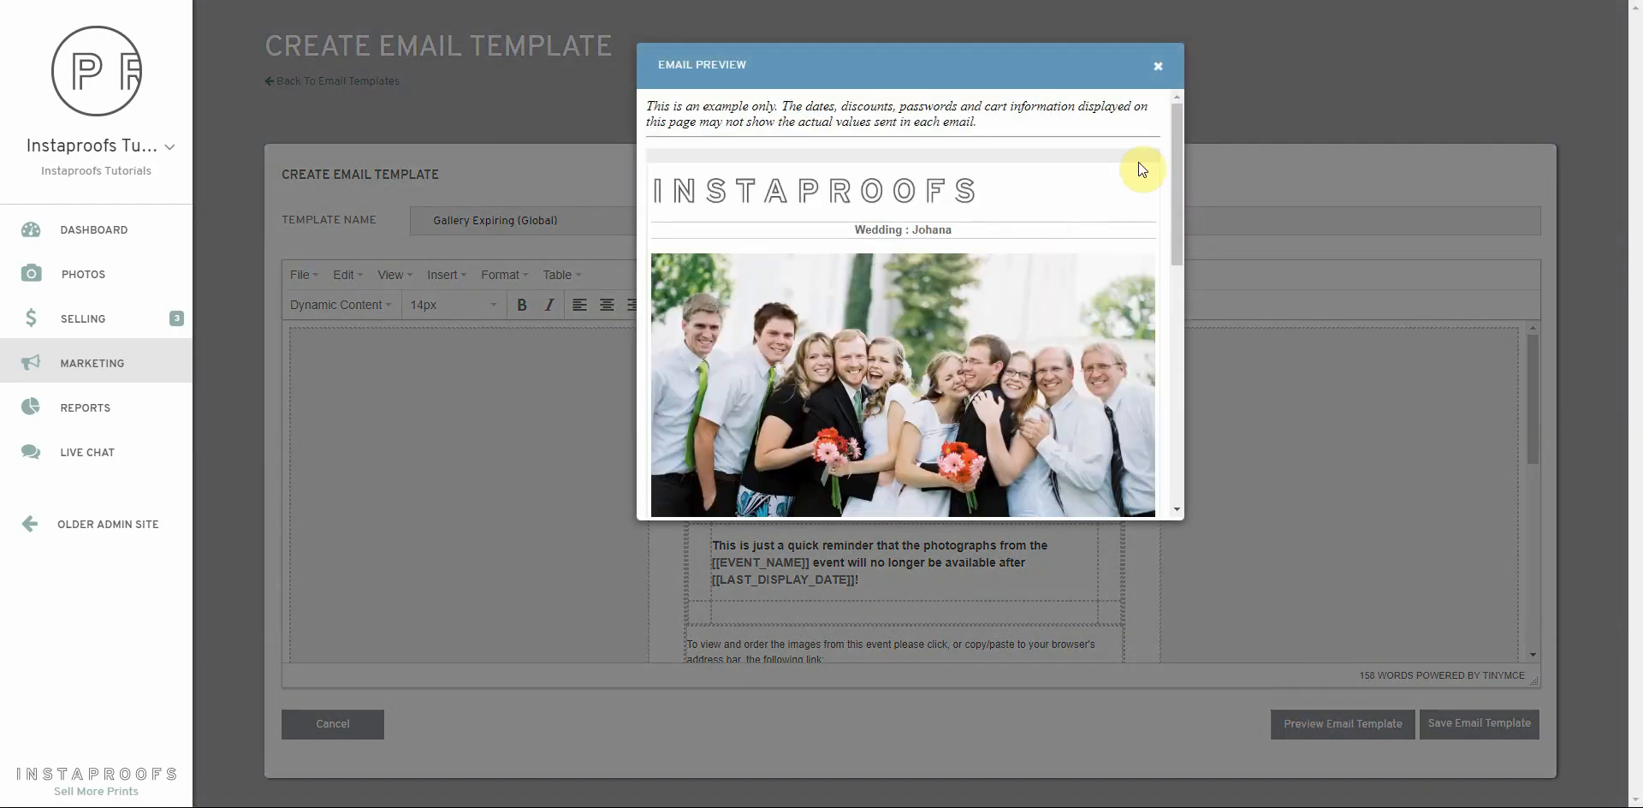
scroll(1128, 178, "down", 8)
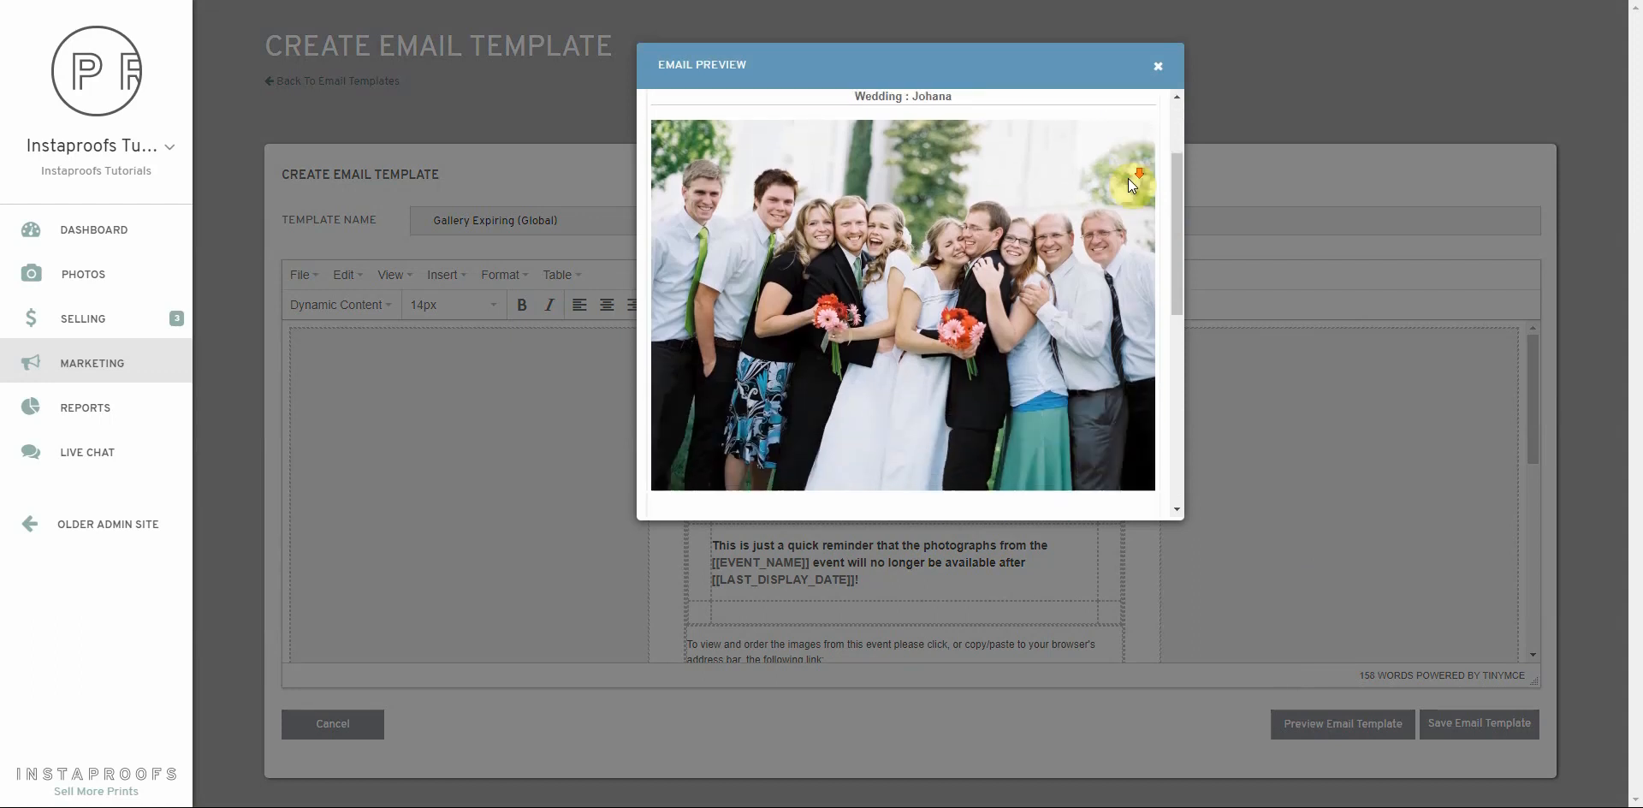
scroll(1065, 283, "up", 4)
scroll(1059, 291, "up", 4)
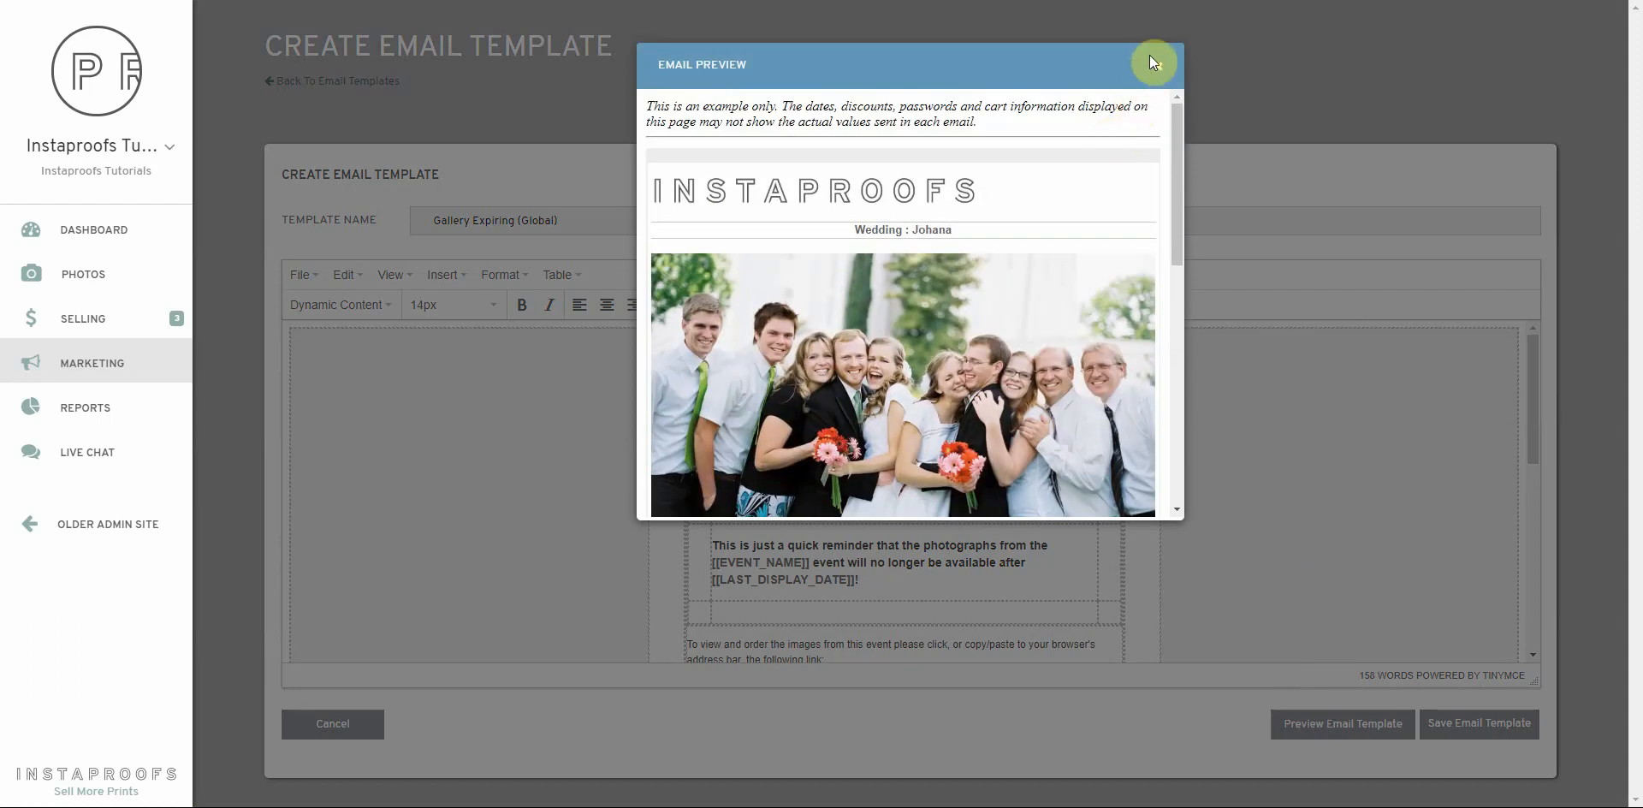
left_click(1158, 66)
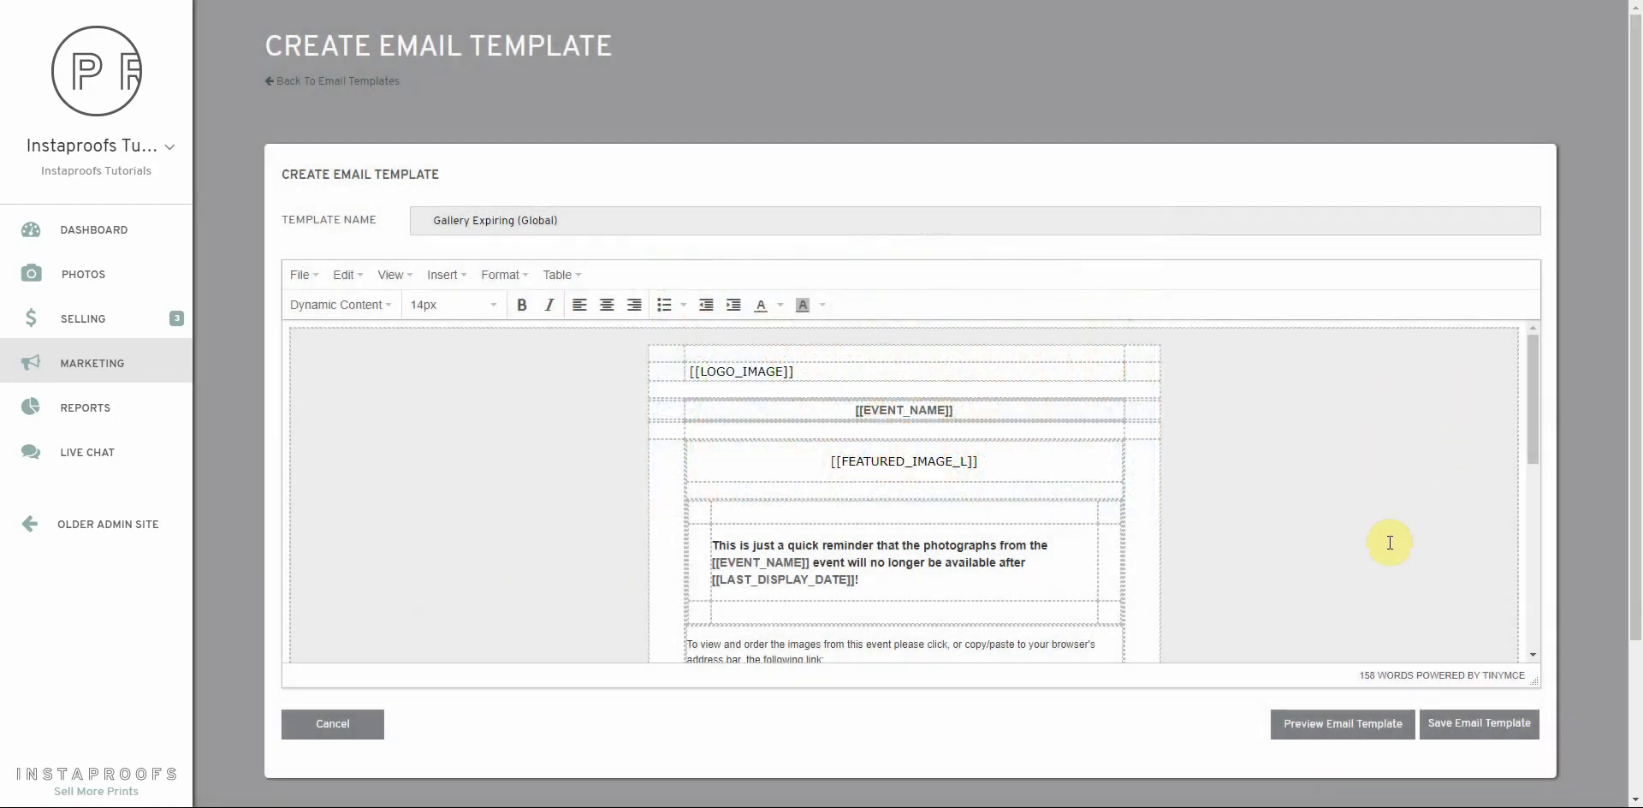
left_click(1489, 729)
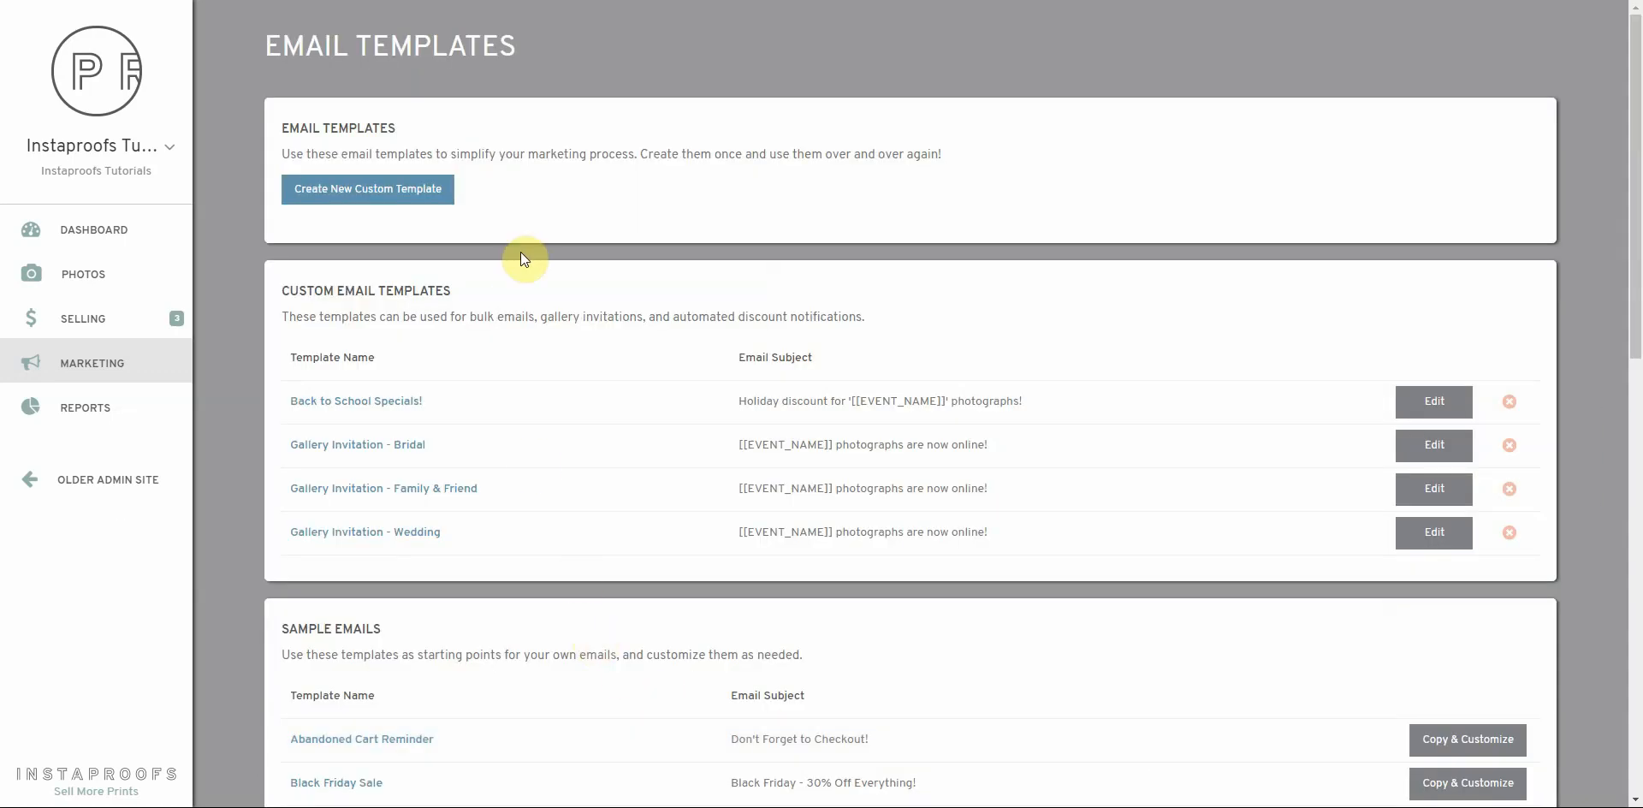
- Open the marketing preferences and examine the choices for Days Remaining Before Expiration Email without changing the setting
left_click(117, 366)
left_click(320, 592)
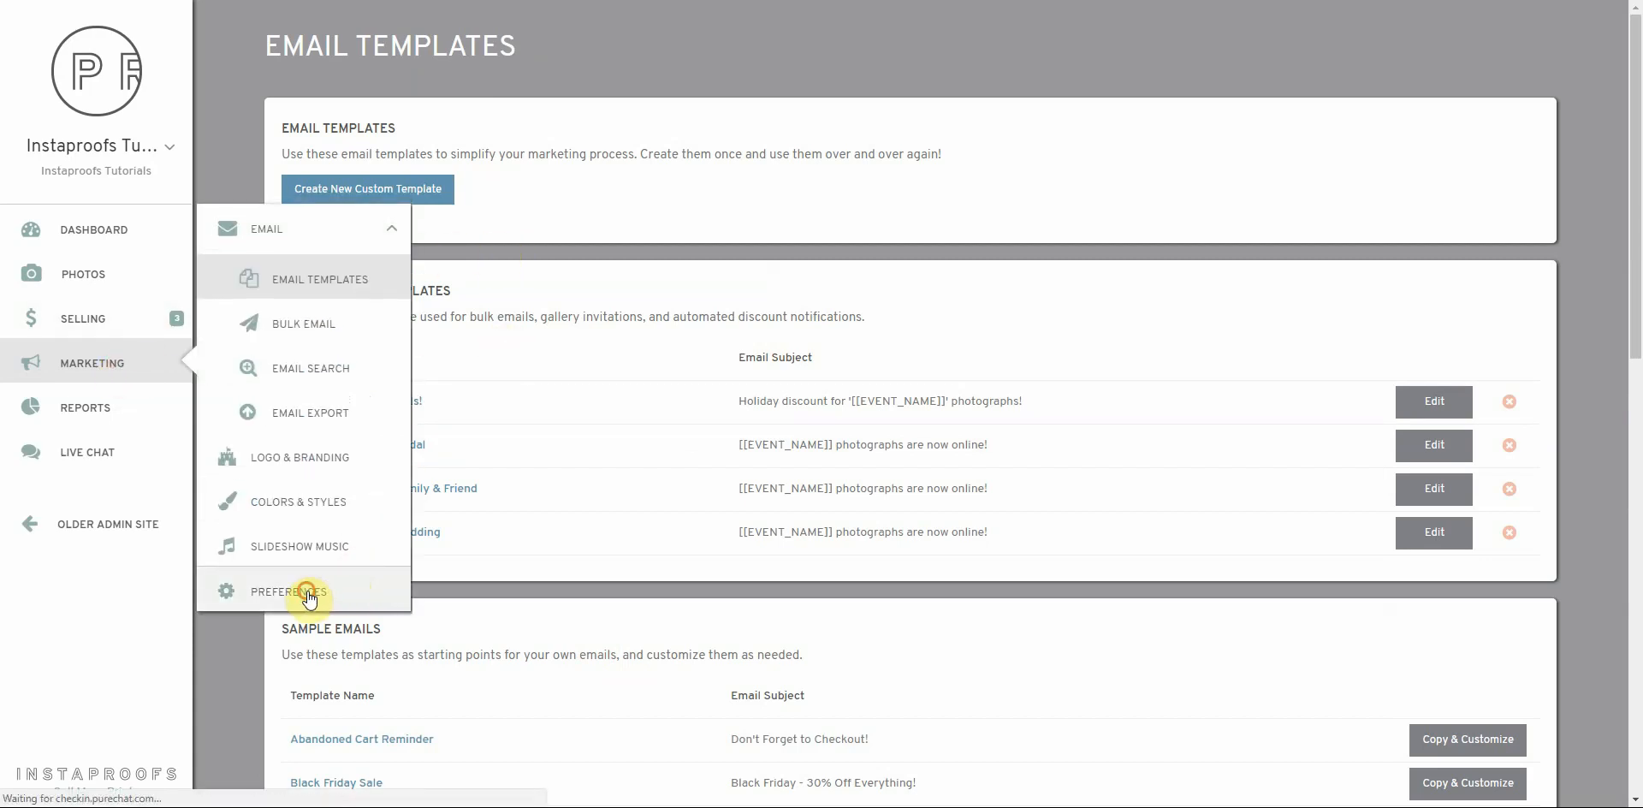
scroll(536, 231, "down", 5)
scroll(571, 361, "down", 1)
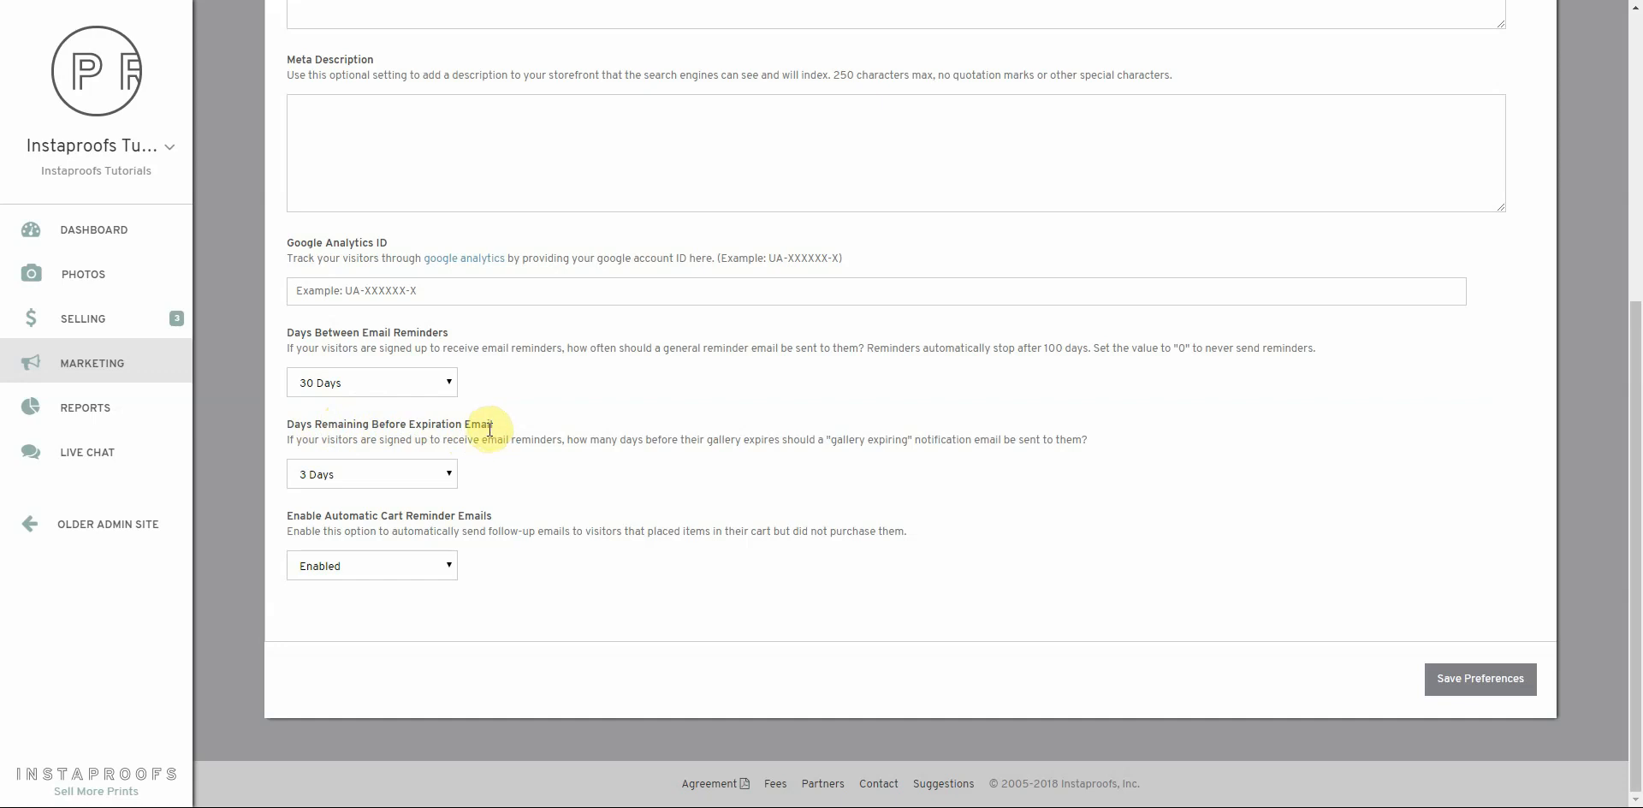
left_click(431, 468)
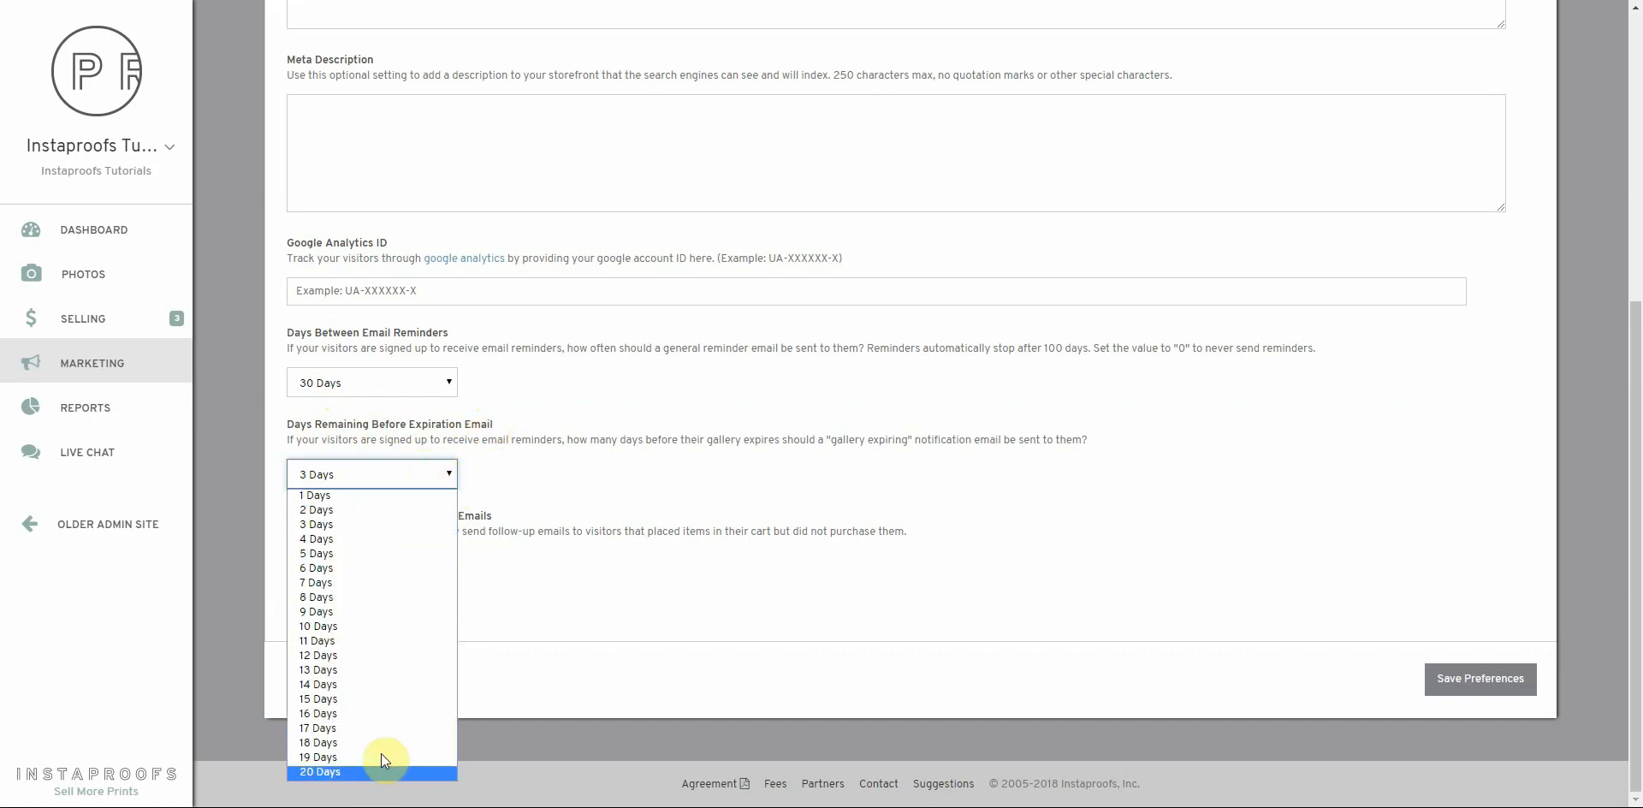
left_click(503, 439)
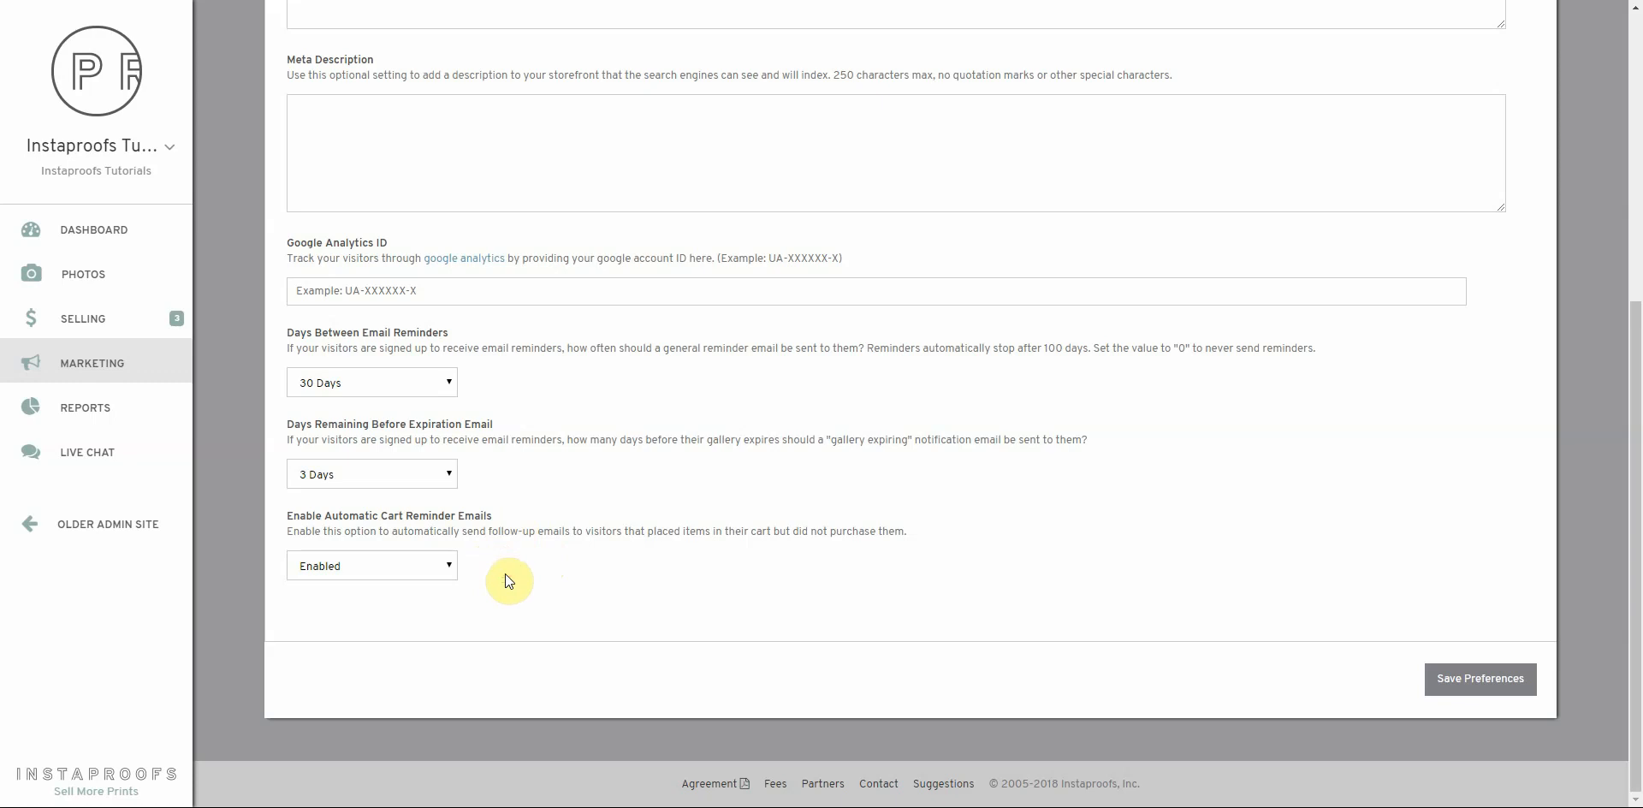
- Enable General Gallery Reminders, Discount Day Sale Notifications and Gallery Expiration Reminders in the Family gallery type's access defaults, and save them
left_click(89, 275)
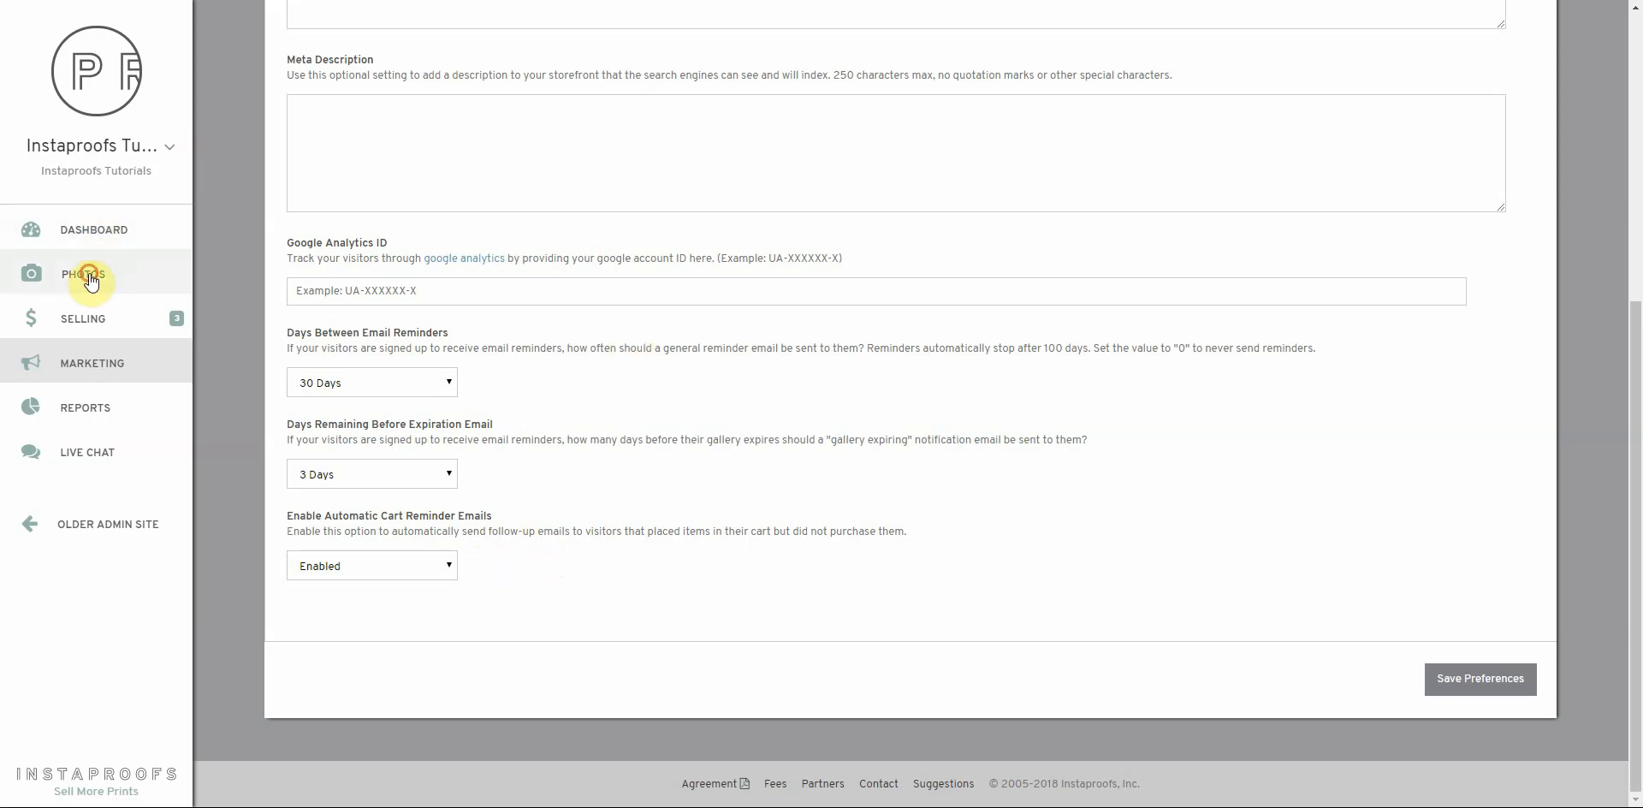
left_click(270, 281)
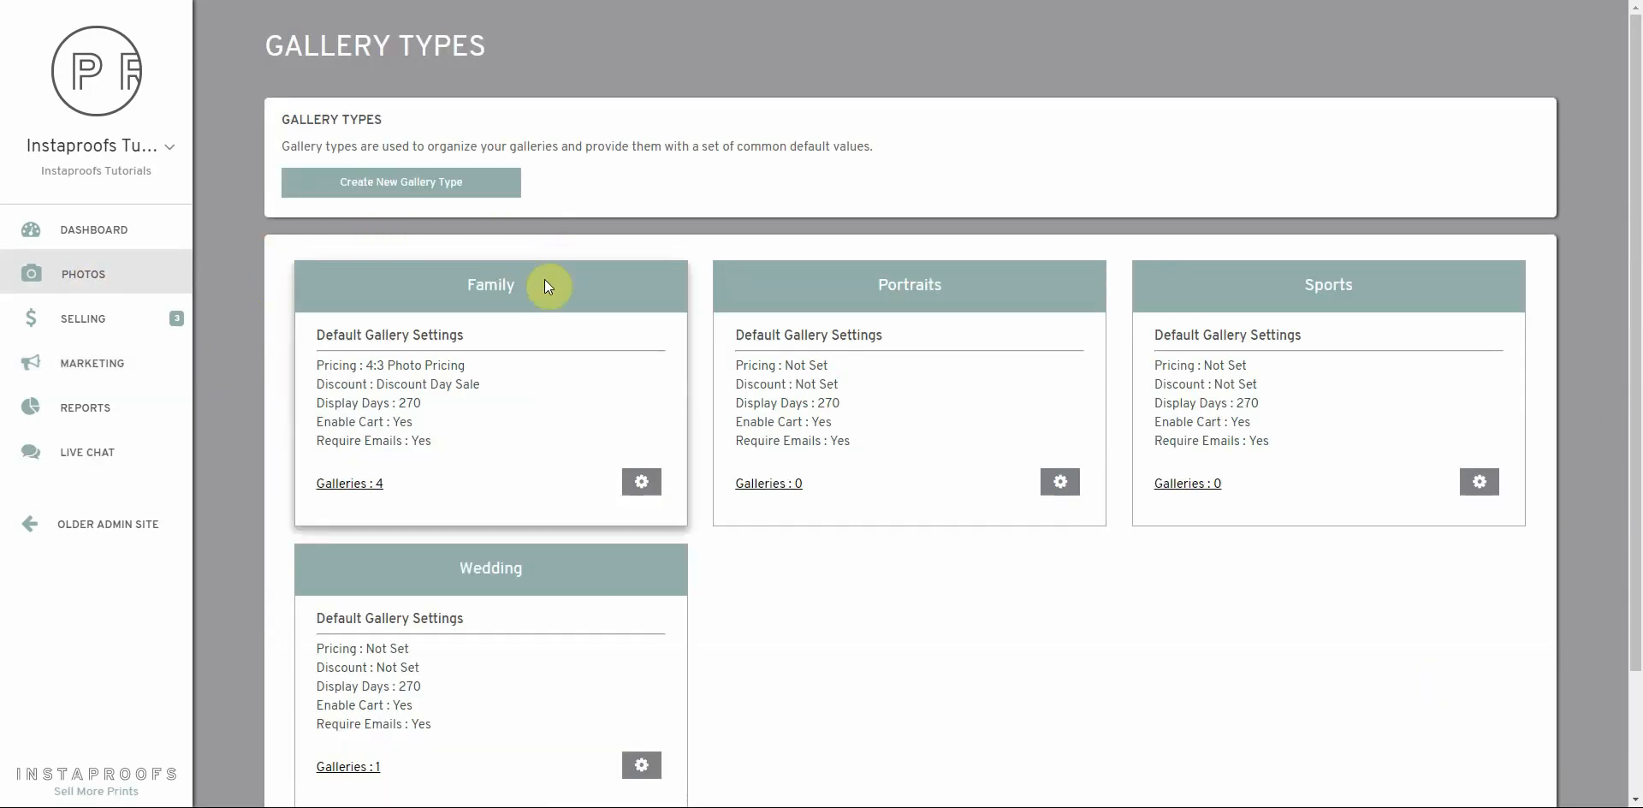
left_click(473, 293)
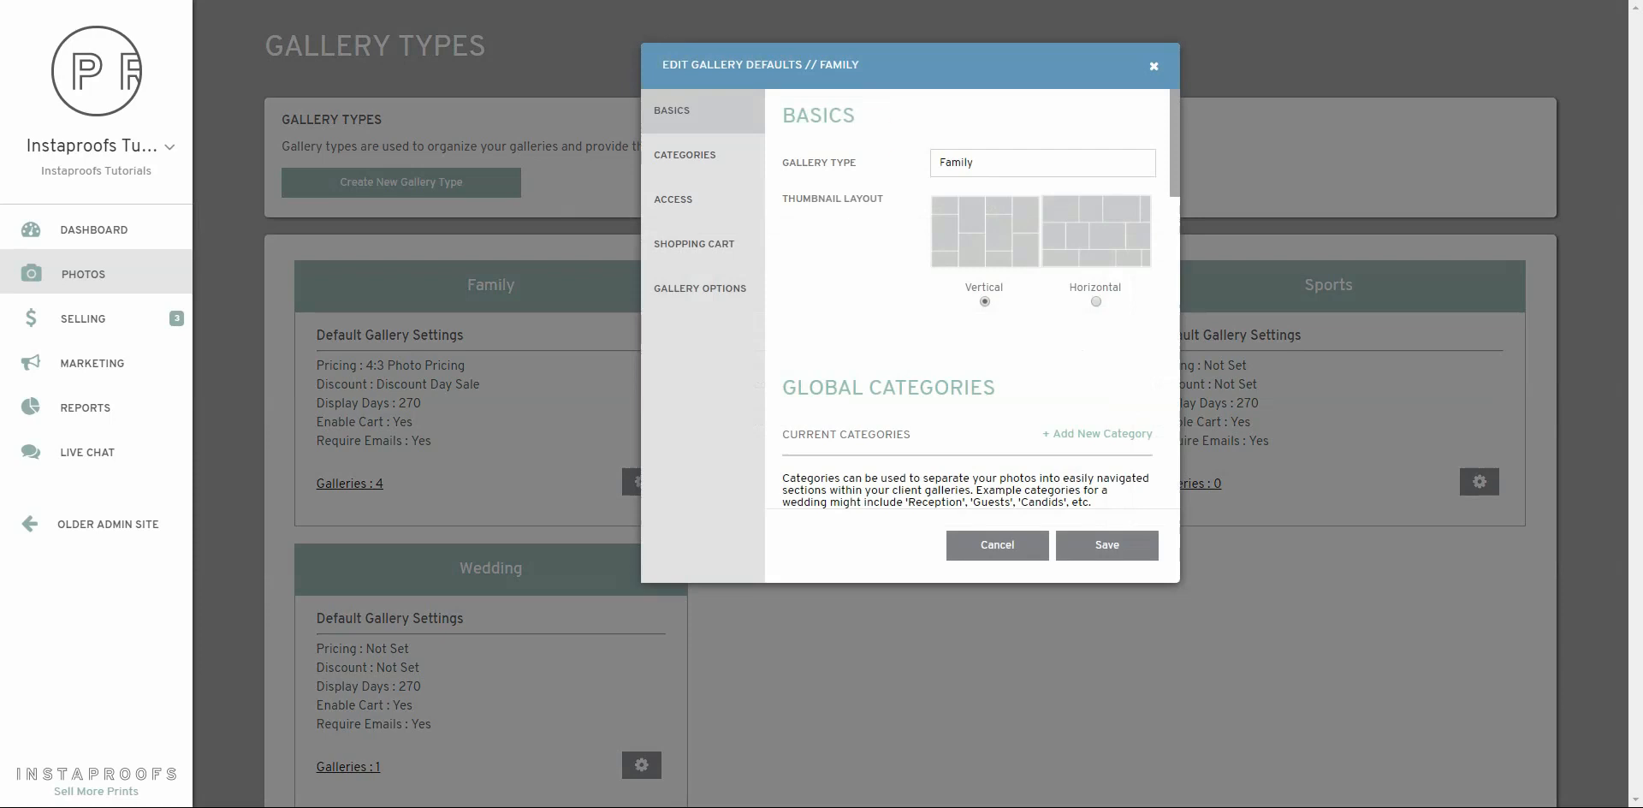
left_click(673, 204)
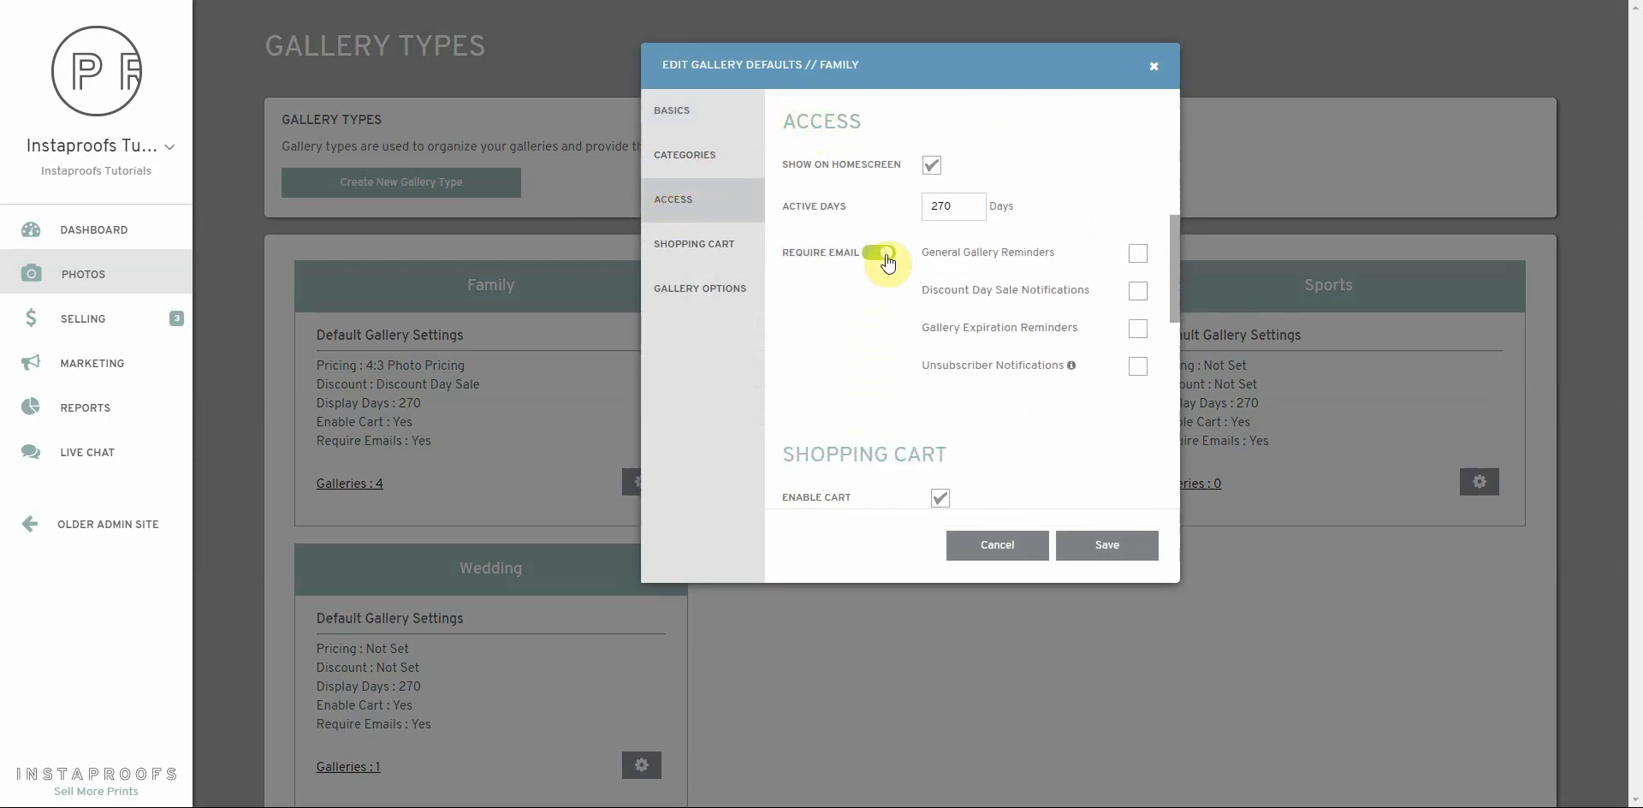
left_click(1142, 257)
left_click(1139, 292)
left_click(1139, 332)
left_click(1113, 547)
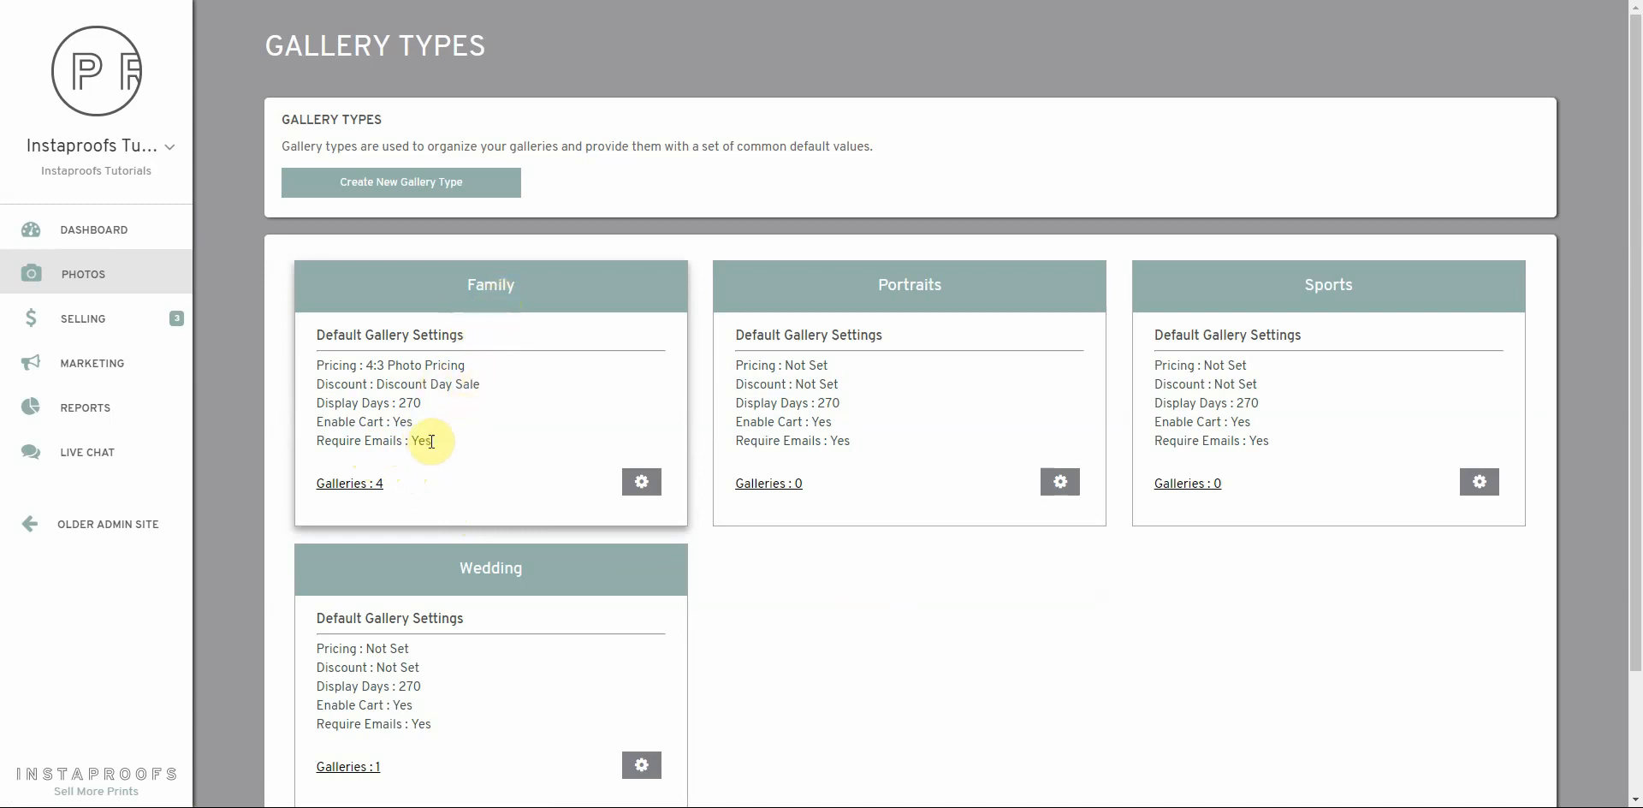
- Create and save a new gallery named "Family Gallery" with the gallery type Family
left_click(103, 274)
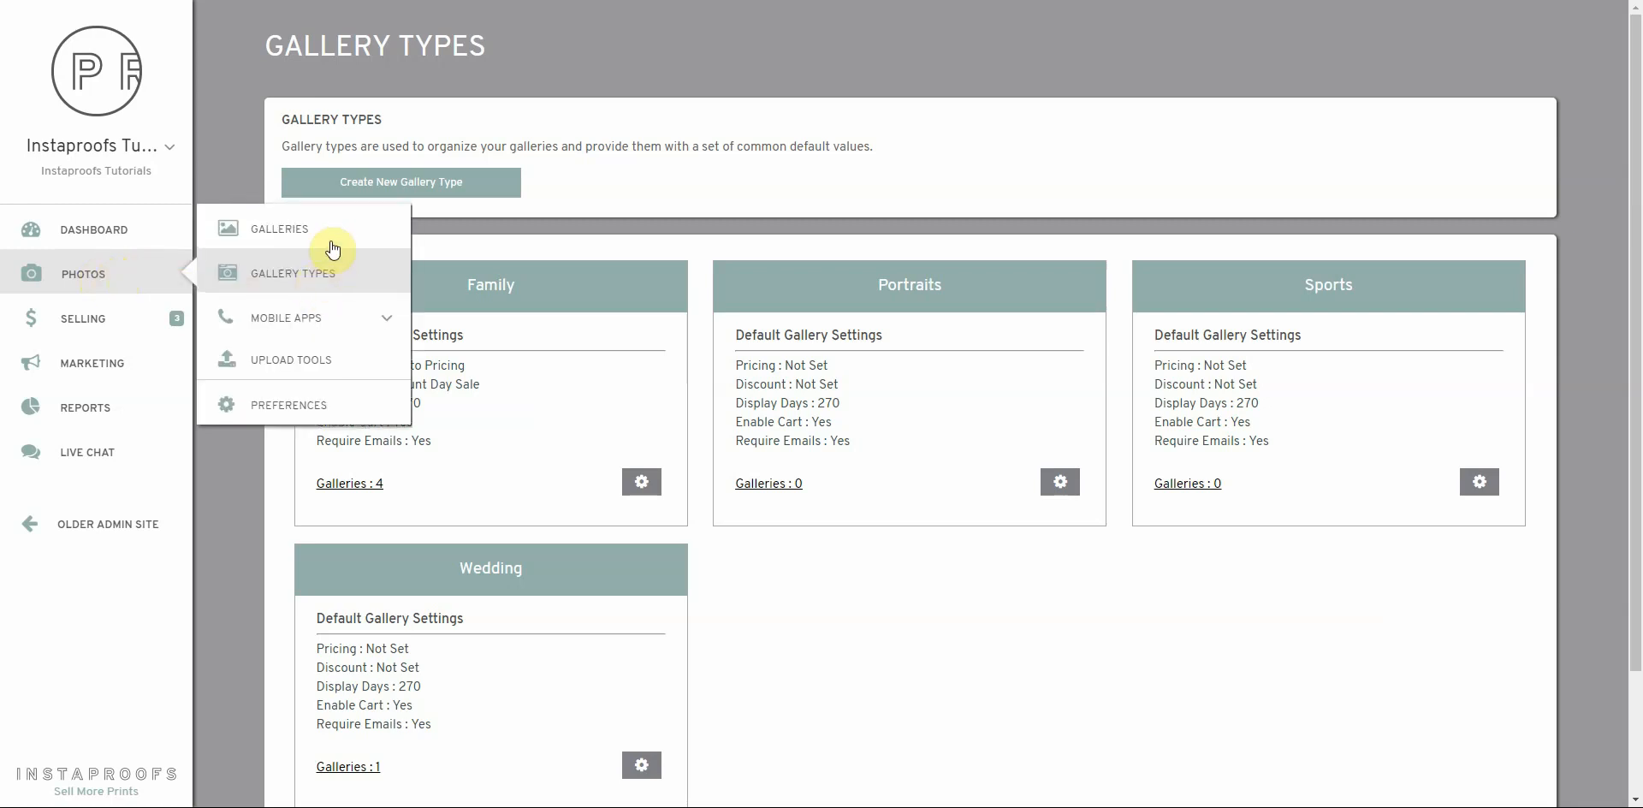
left_click(283, 227)
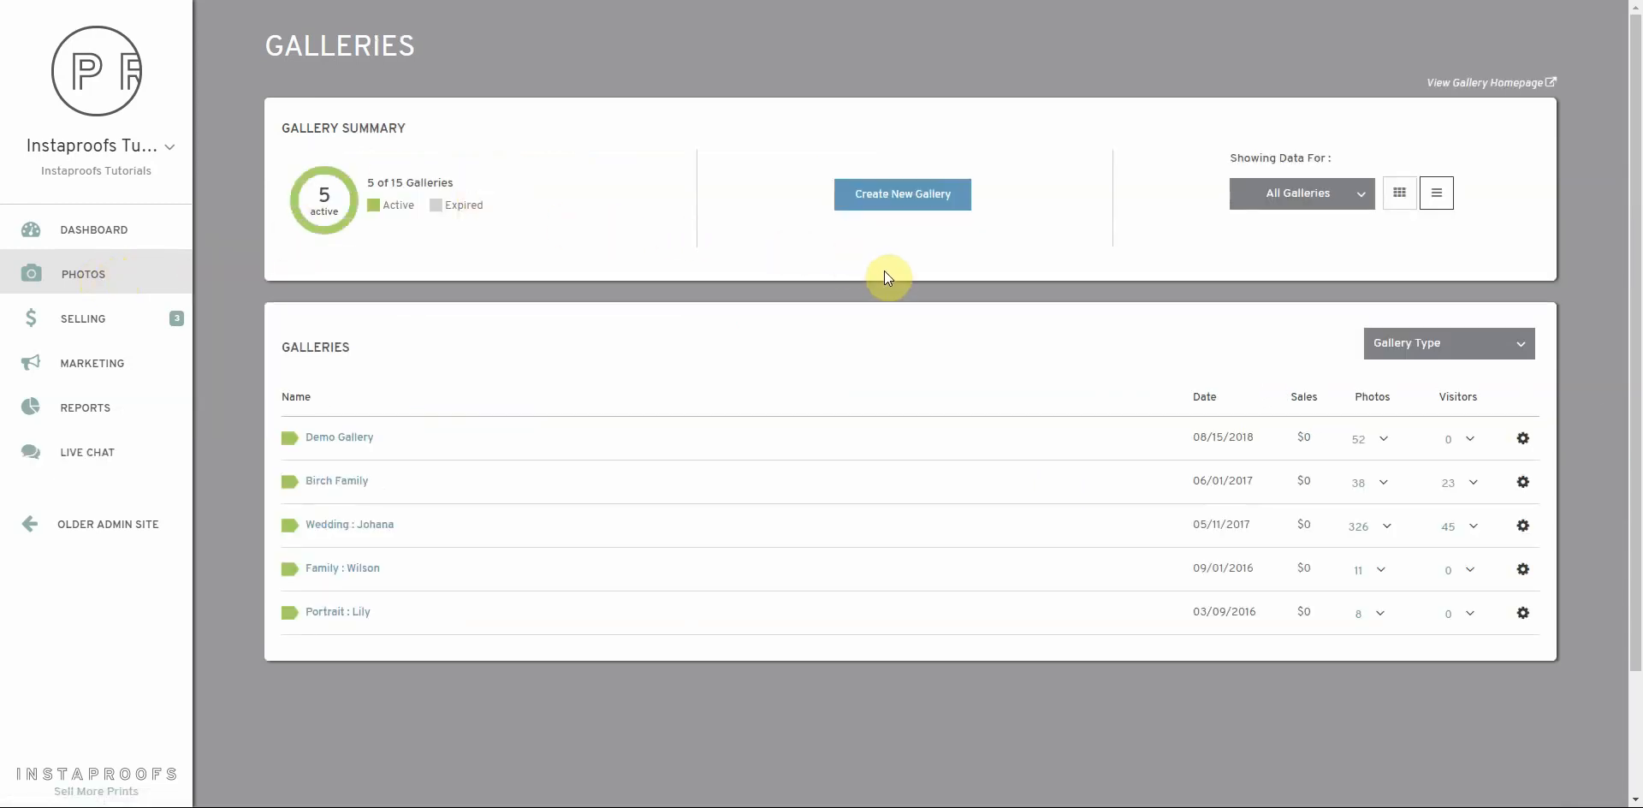
left_click(916, 199)
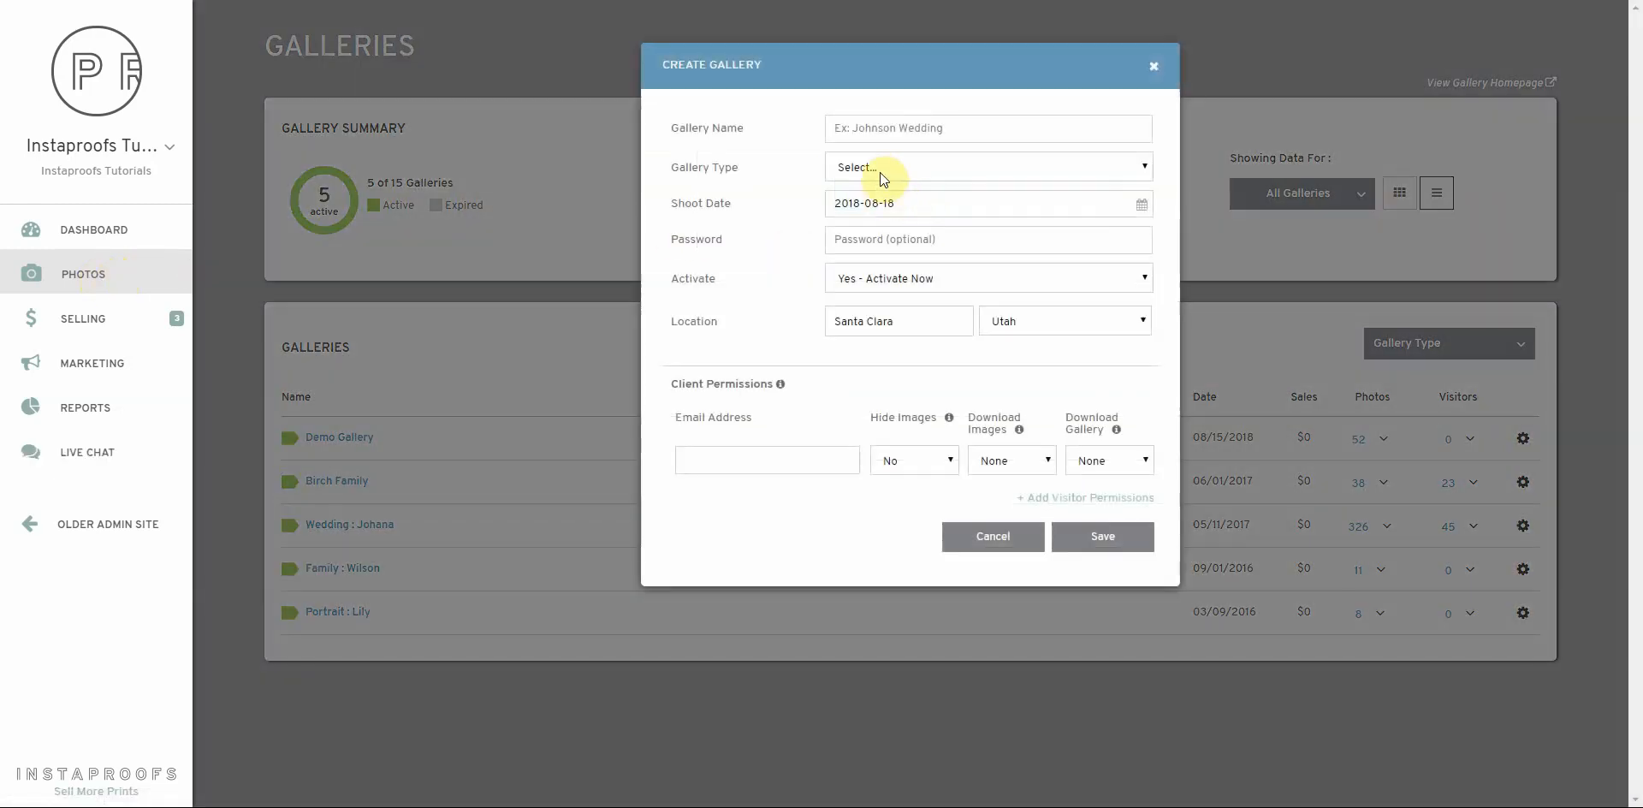
left_click(879, 169)
left_click(878, 199)
left_click(881, 128)
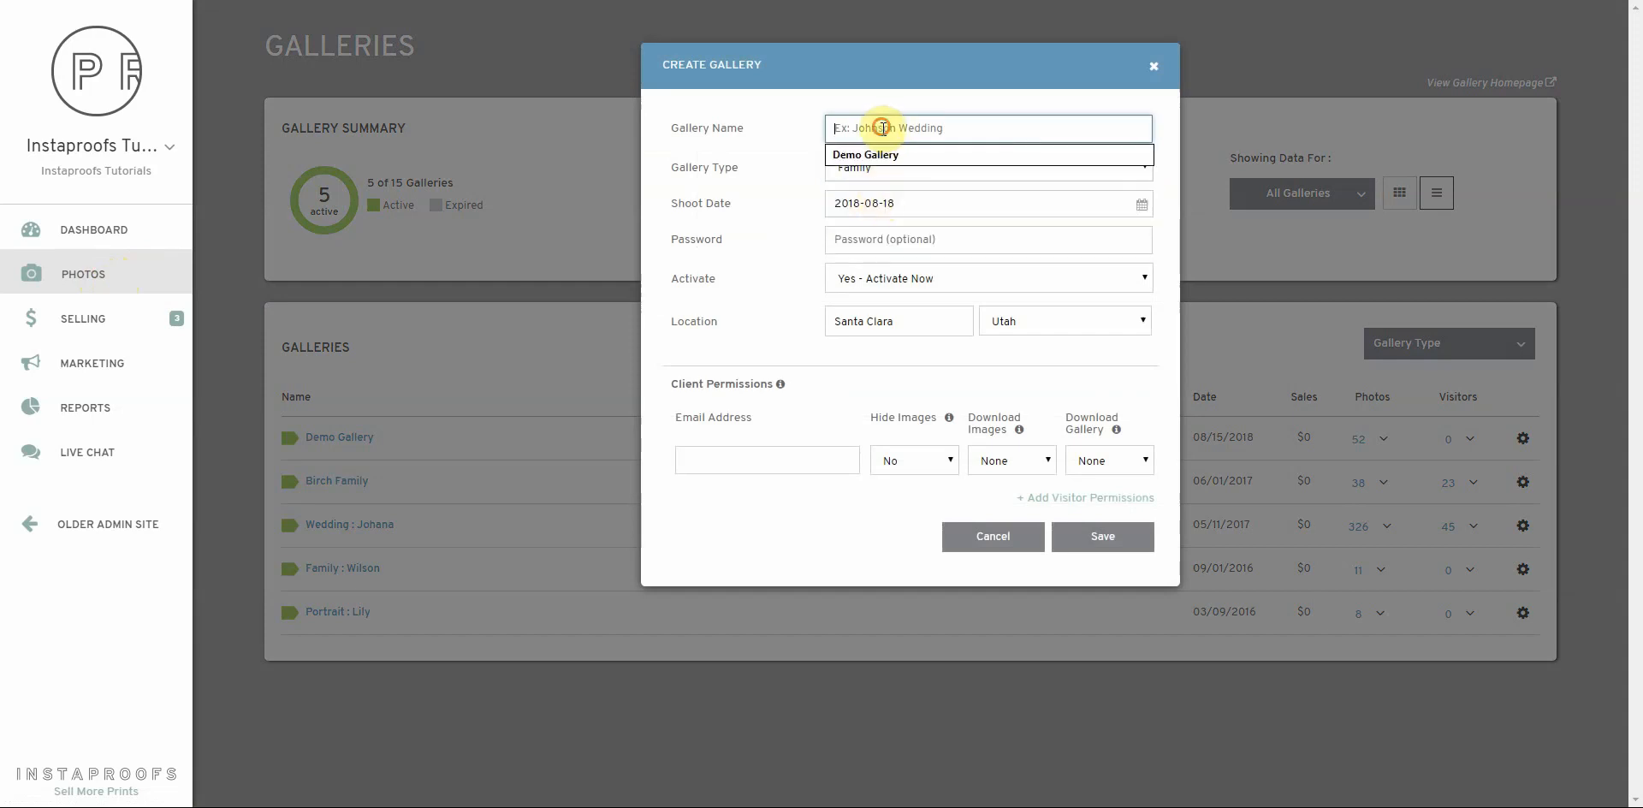
type("Family ")
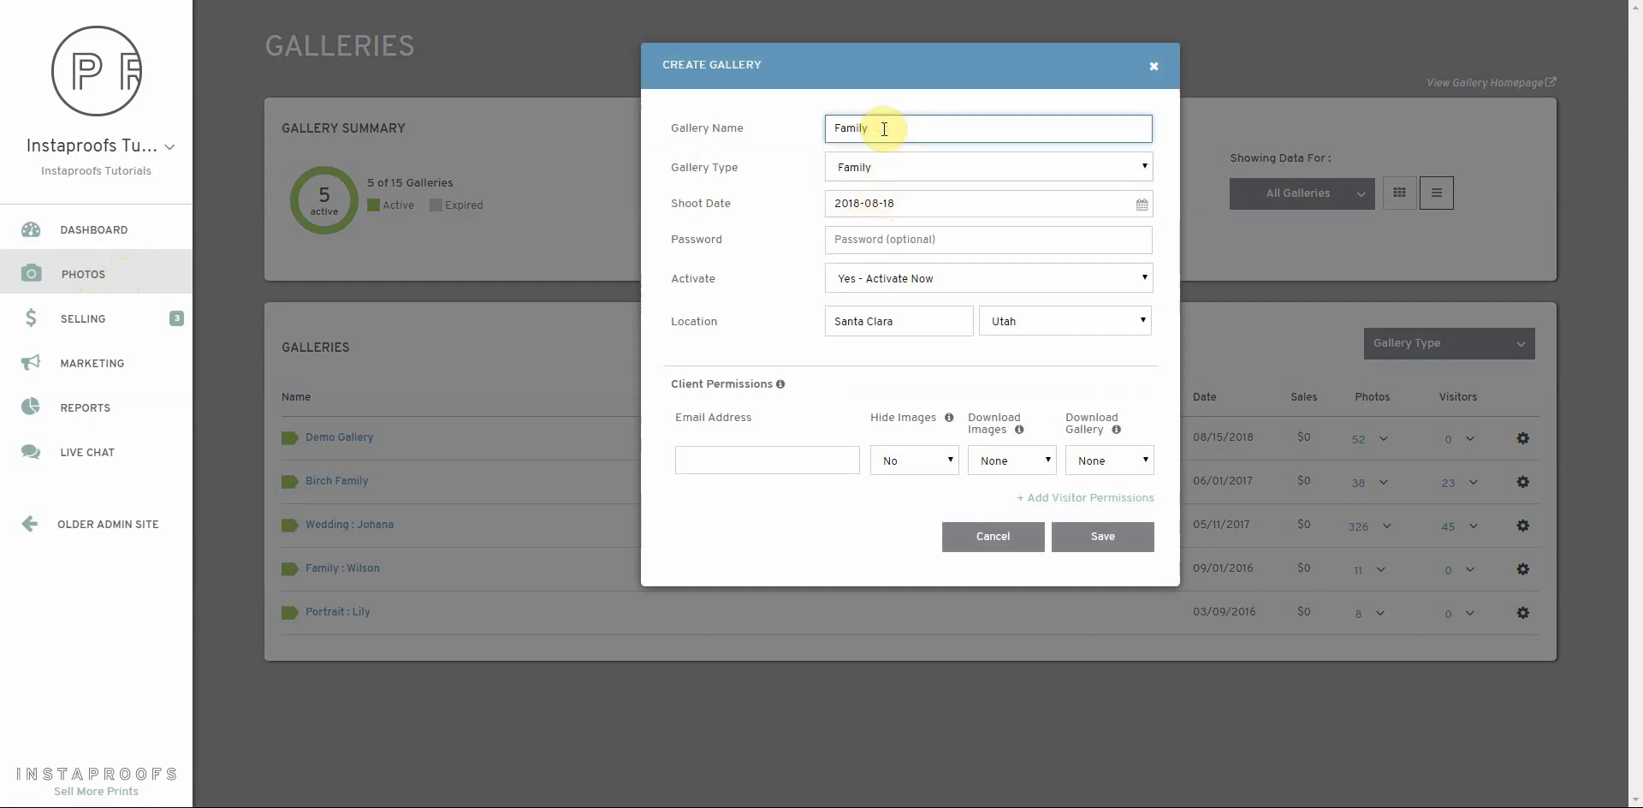
type("Gallery")
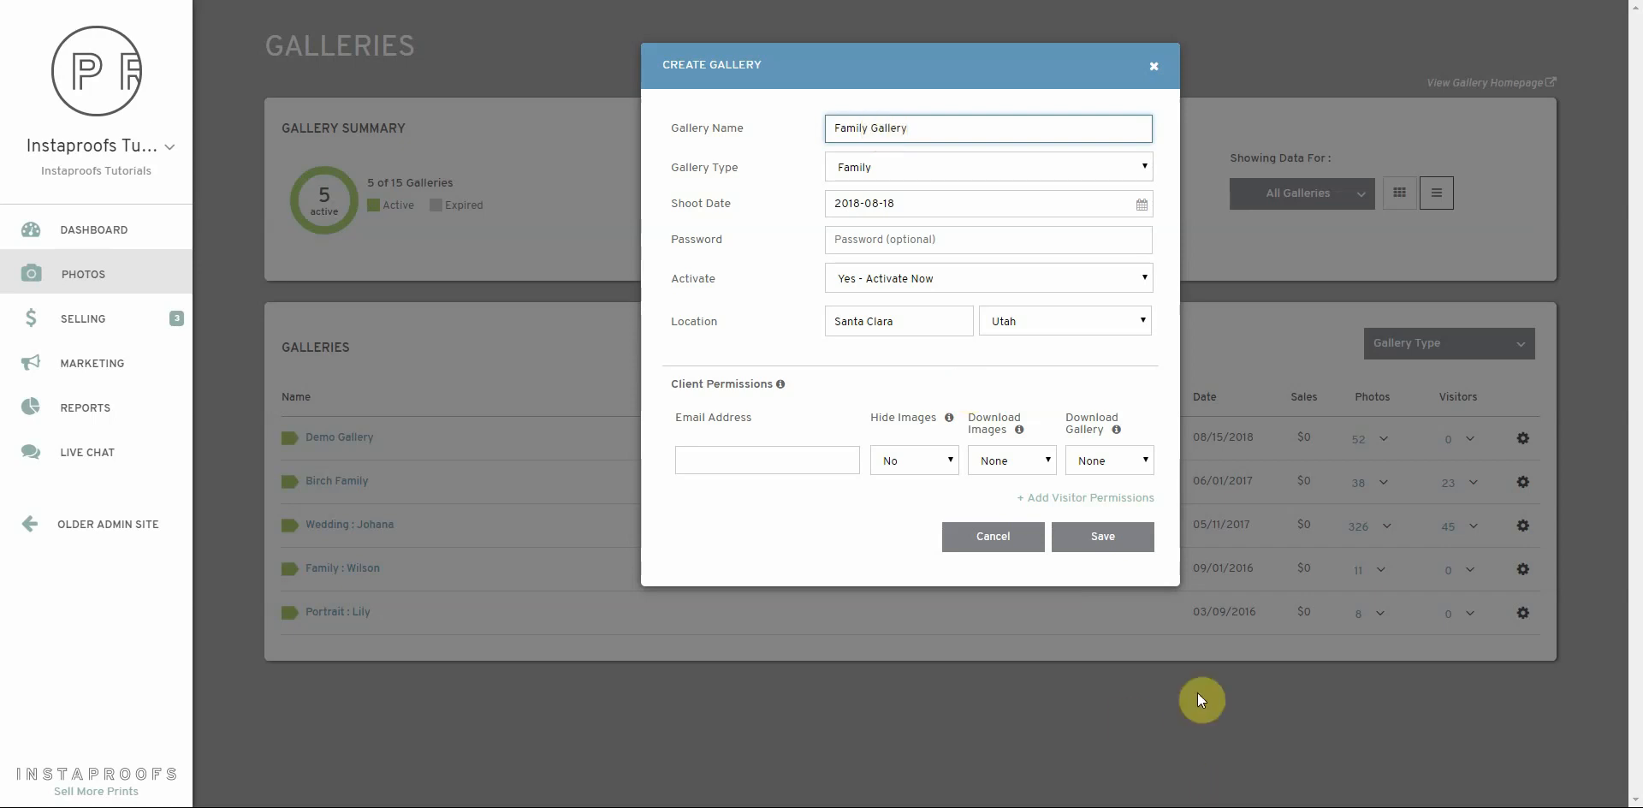
left_click(1099, 537)
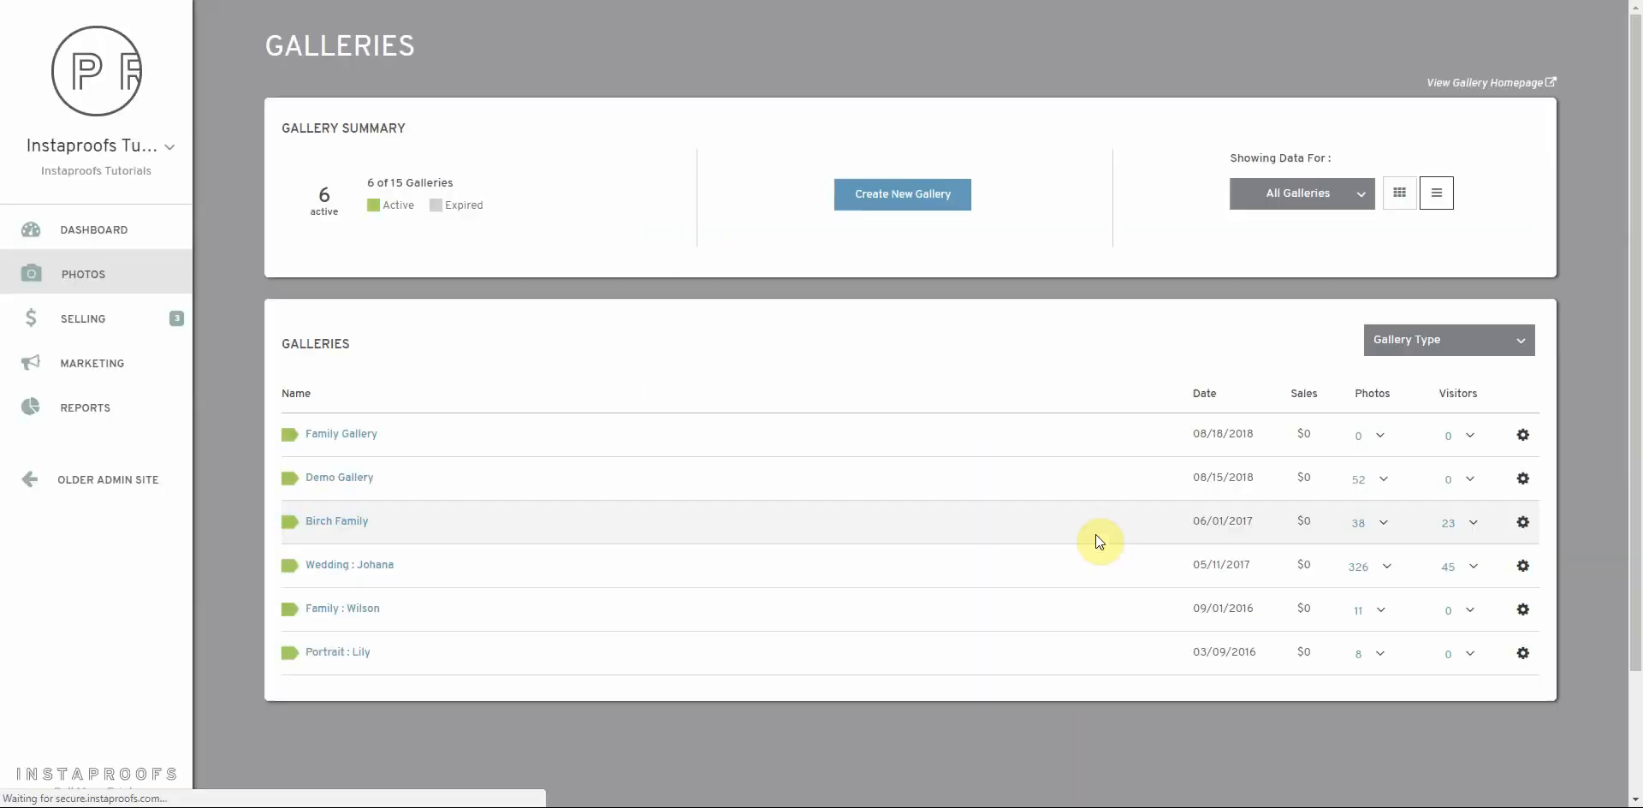
- Toggle Discount Day Sale Notifications and General Gallery Reminders in the Family Gallery's access settings, and save the gallery
left_click(358, 436)
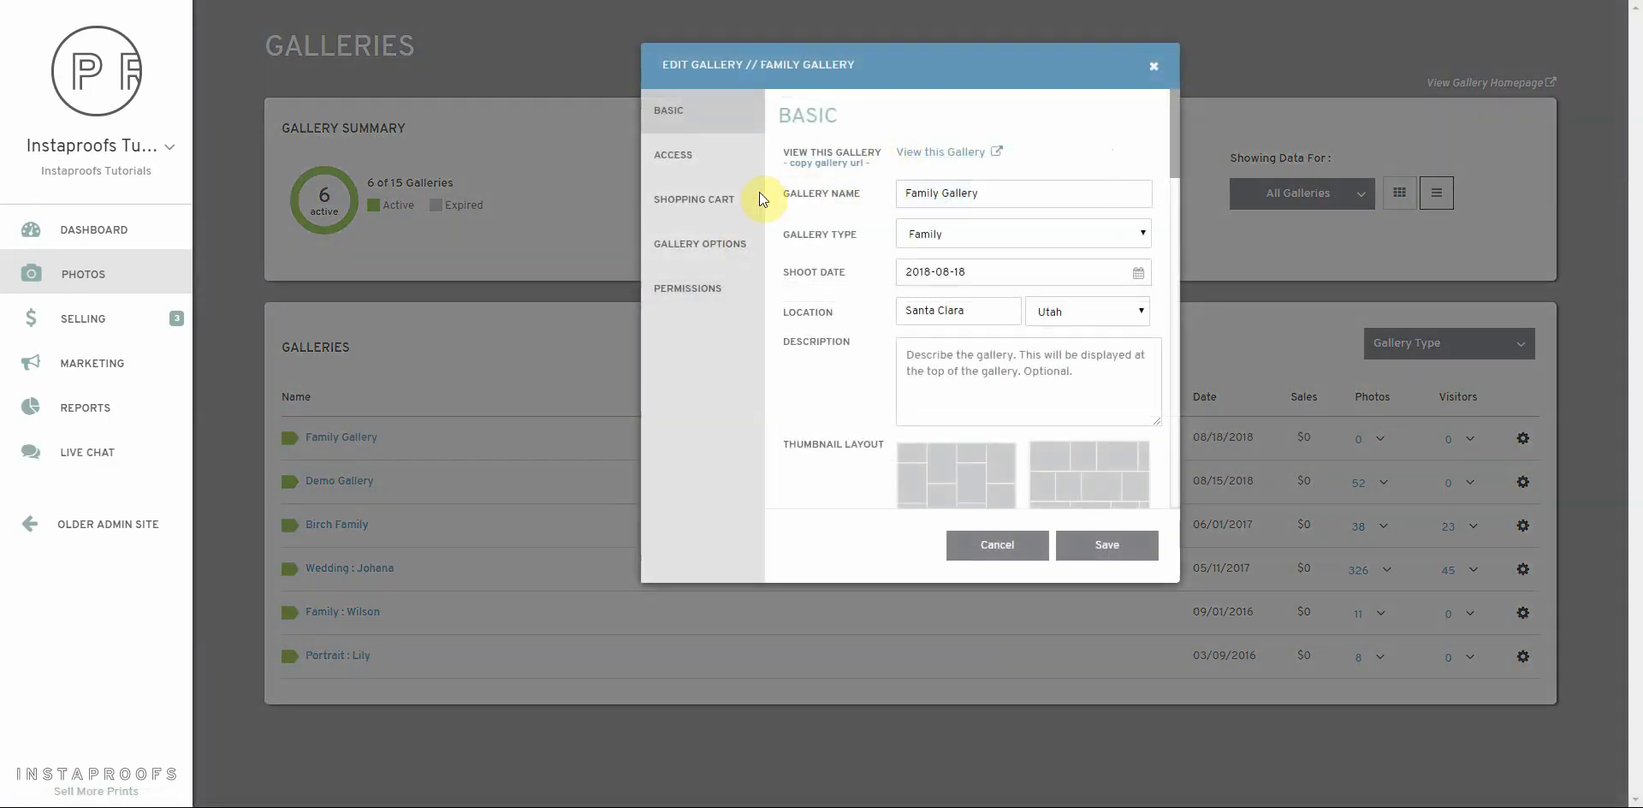
left_click(676, 156)
scroll(893, 290, "down", 3)
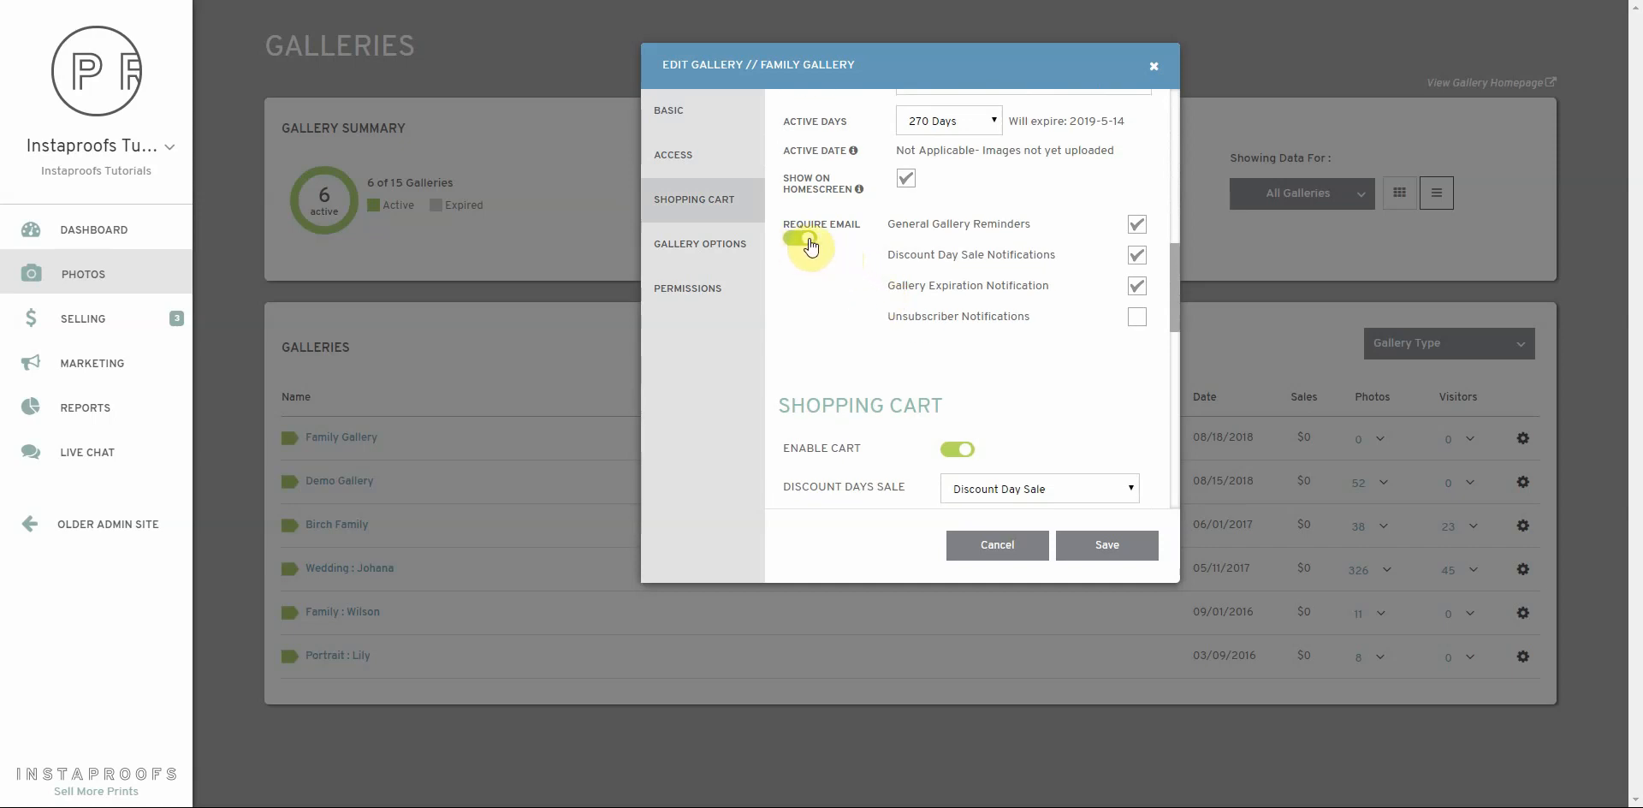
left_click(1126, 255)
left_click(1136, 255)
left_click(1137, 224)
left_click(1109, 545)
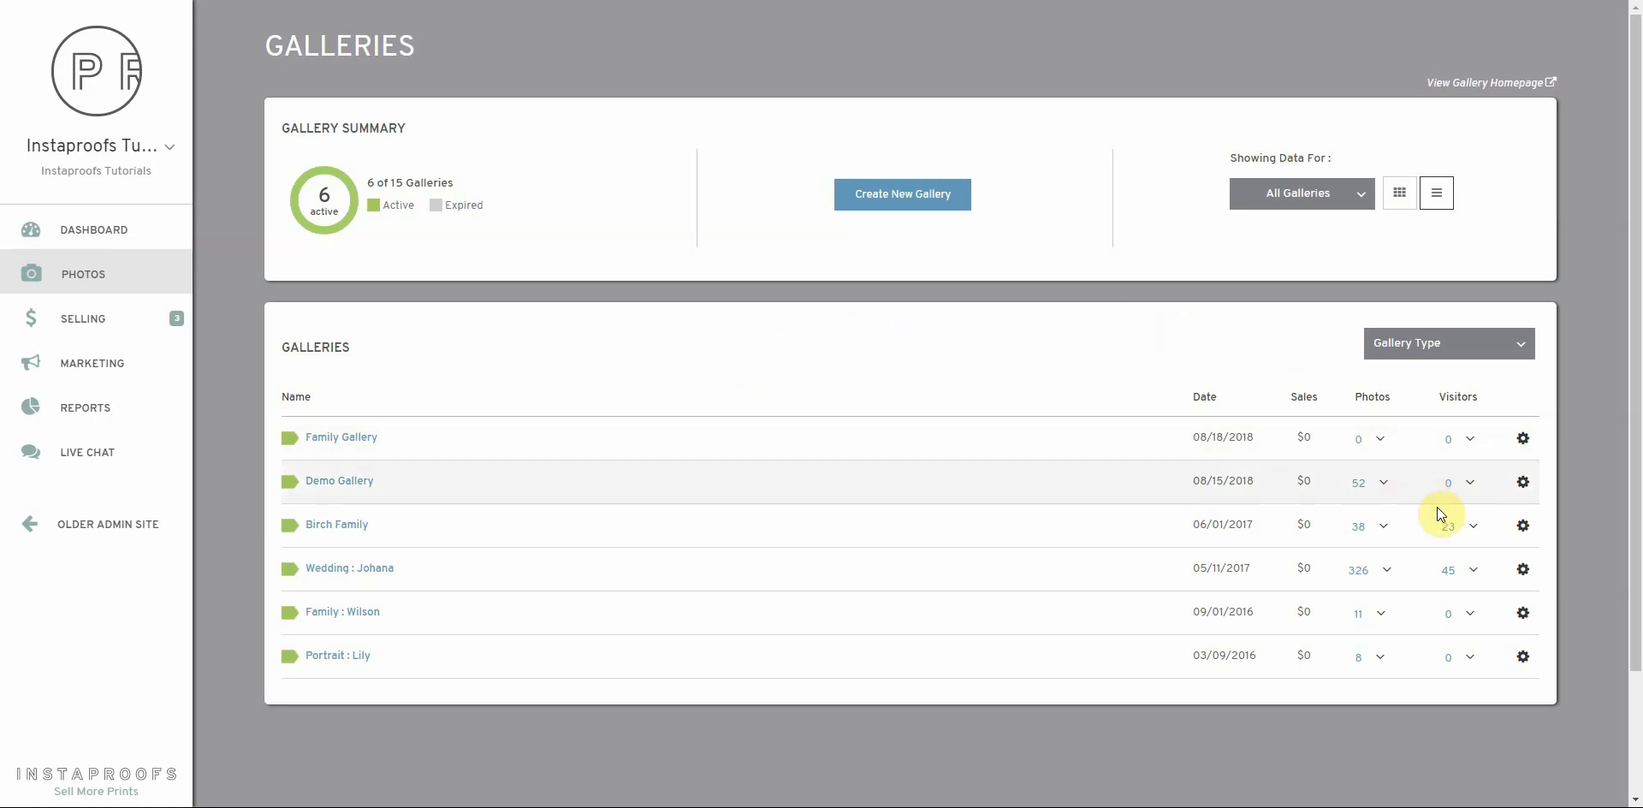
- Enable the Repeat, Sales and Expire emails for the first collected visitor of the Birch Family gallery, and update the preferences
left_click(1447, 528)
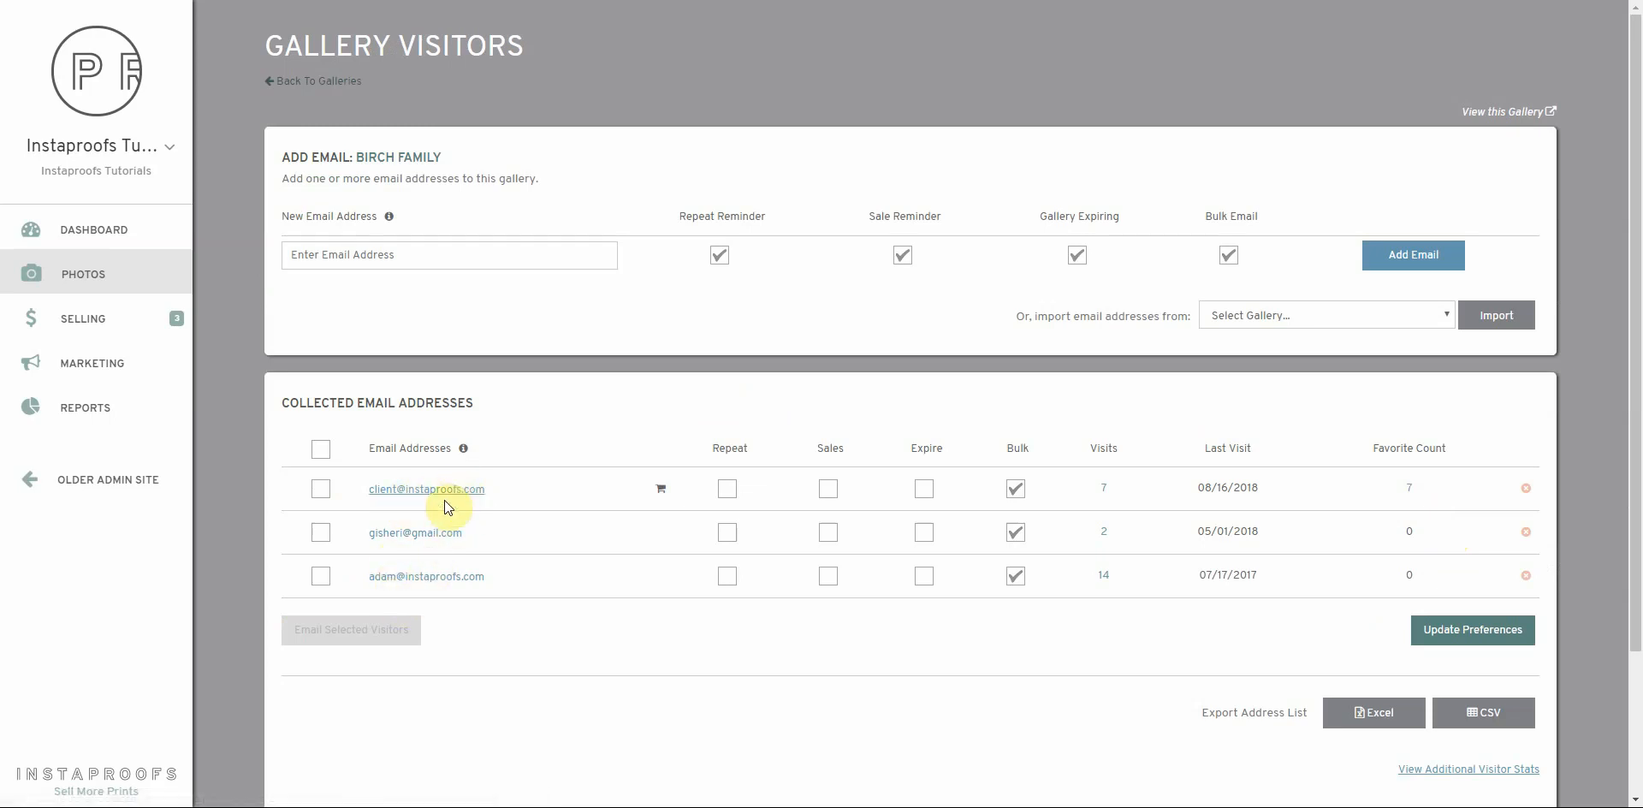
left_click(729, 493)
left_click(829, 488)
left_click(924, 489)
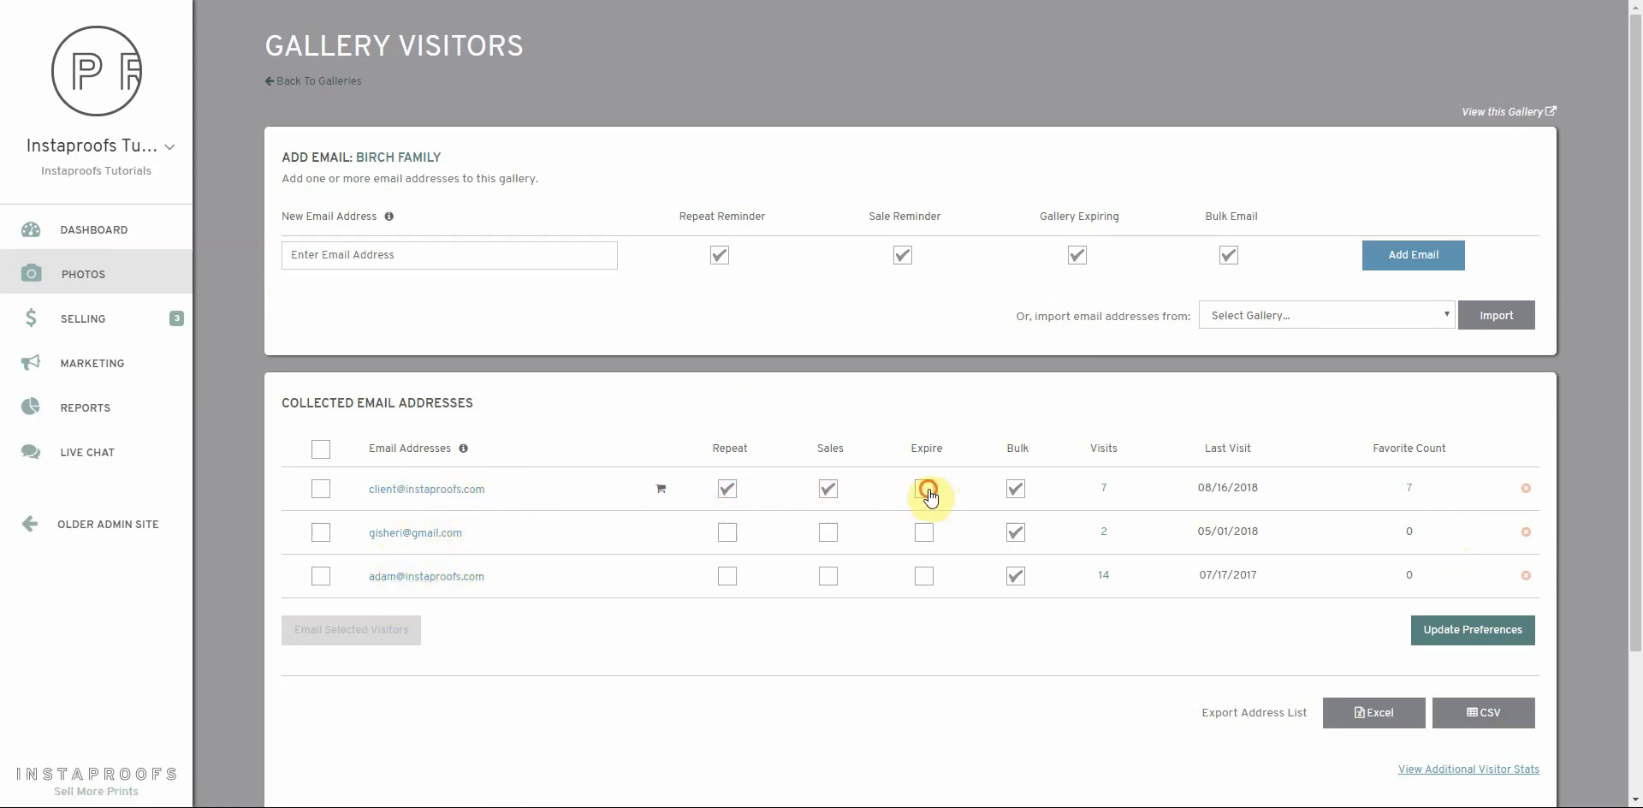
left_click(1427, 630)
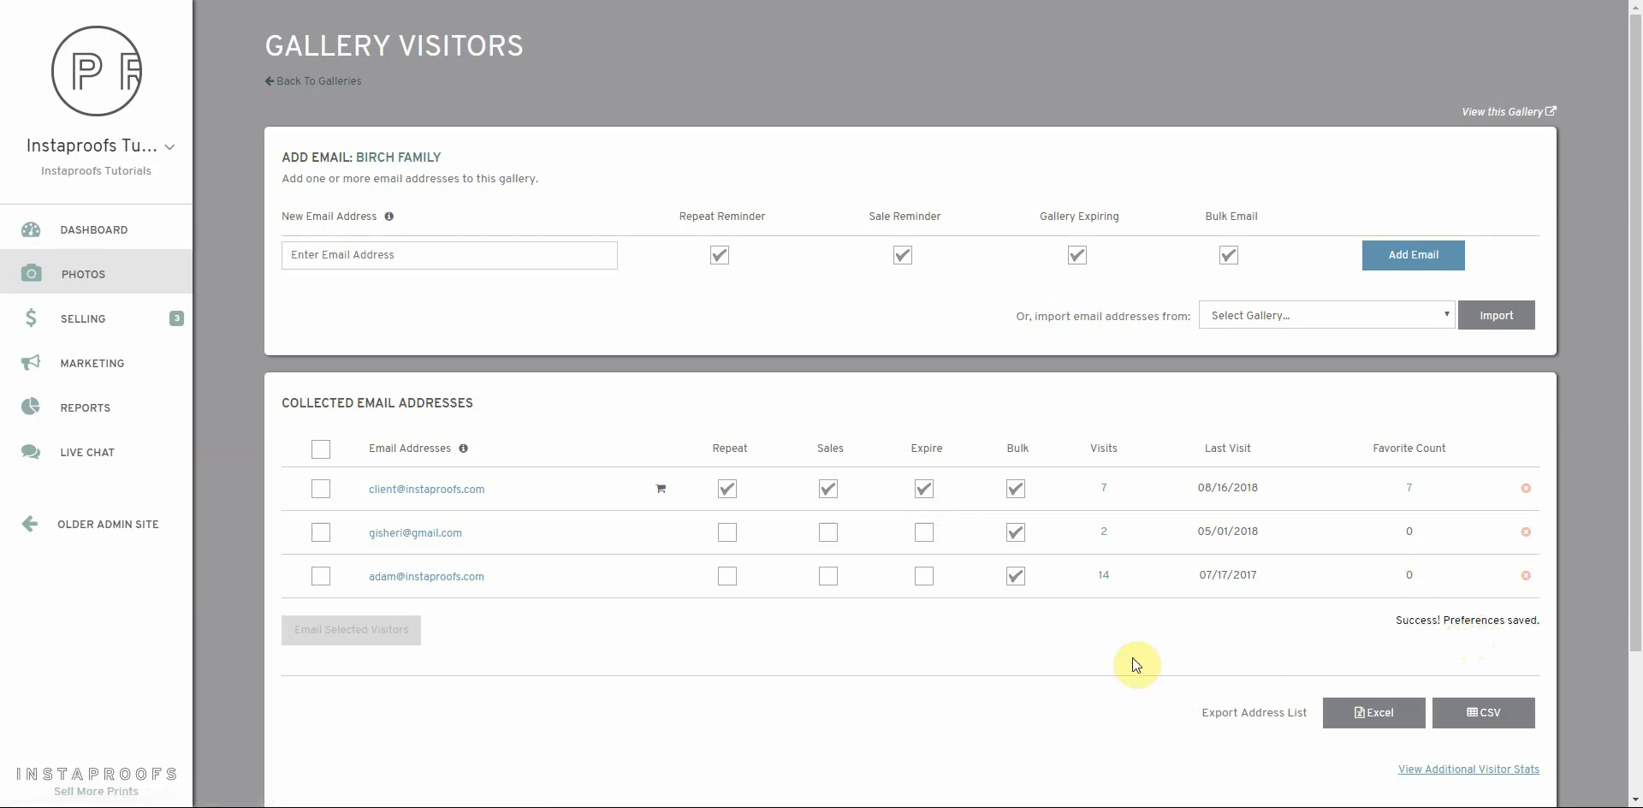